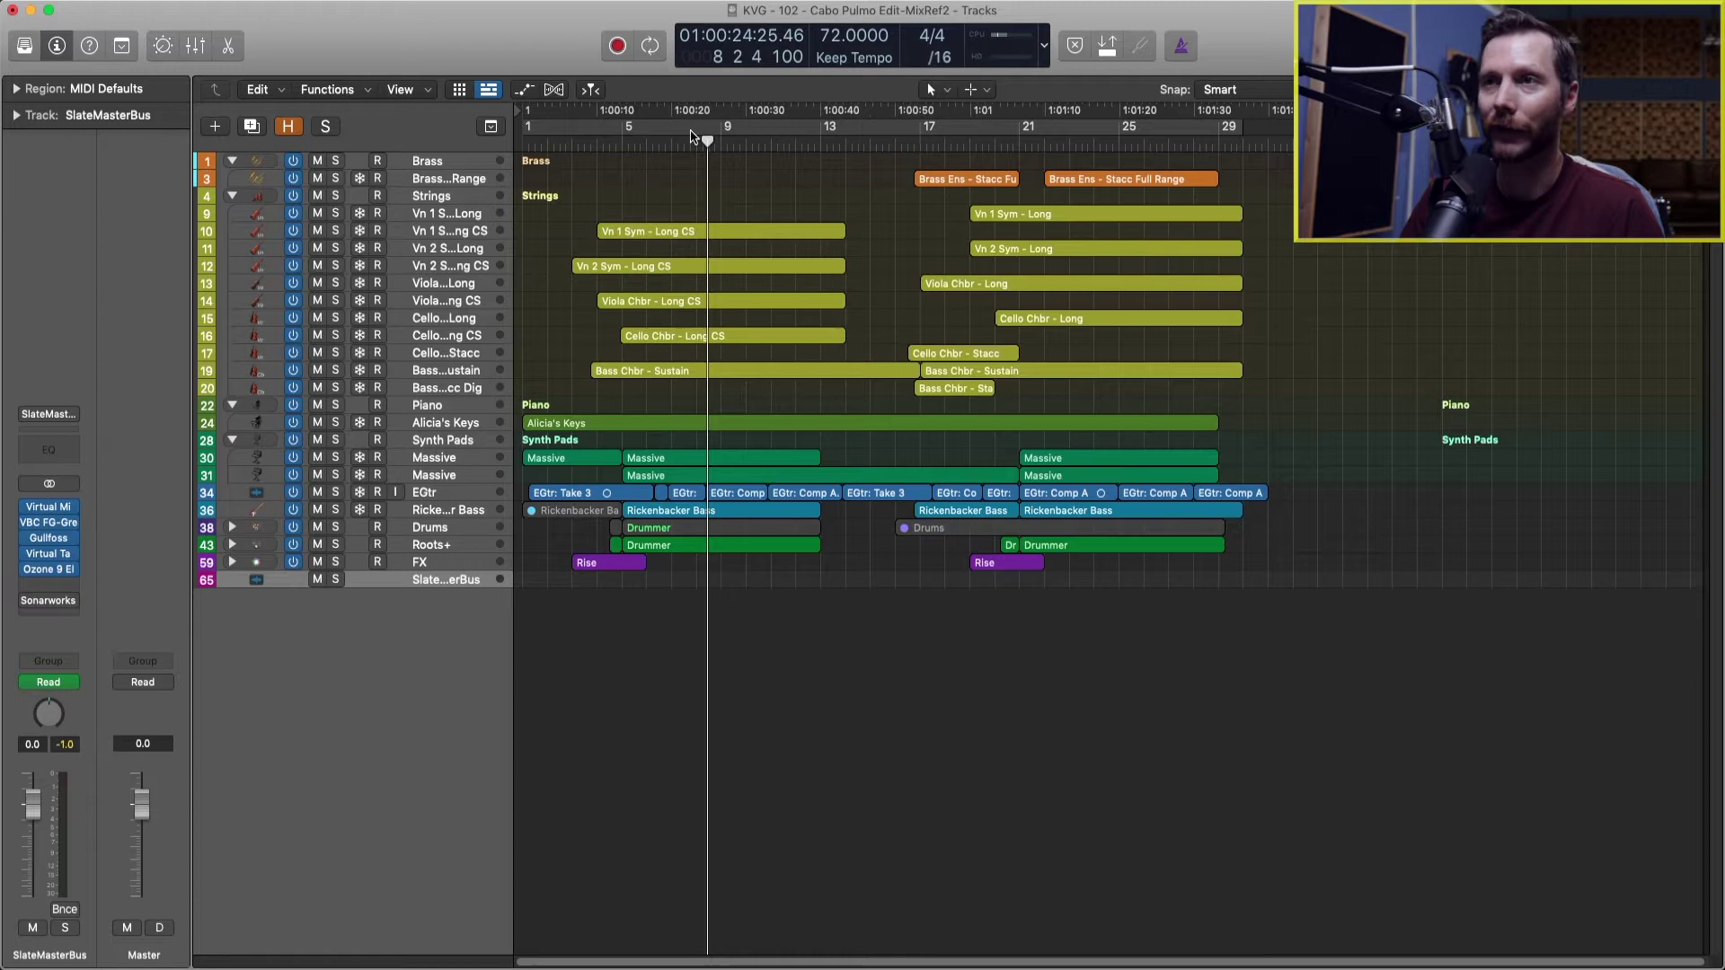
Enable cycle mode, drag the cycle range end out to bar 26, and zoom in on the song's ending.
{"action": "left_click", "coordinate": [685, 132]}
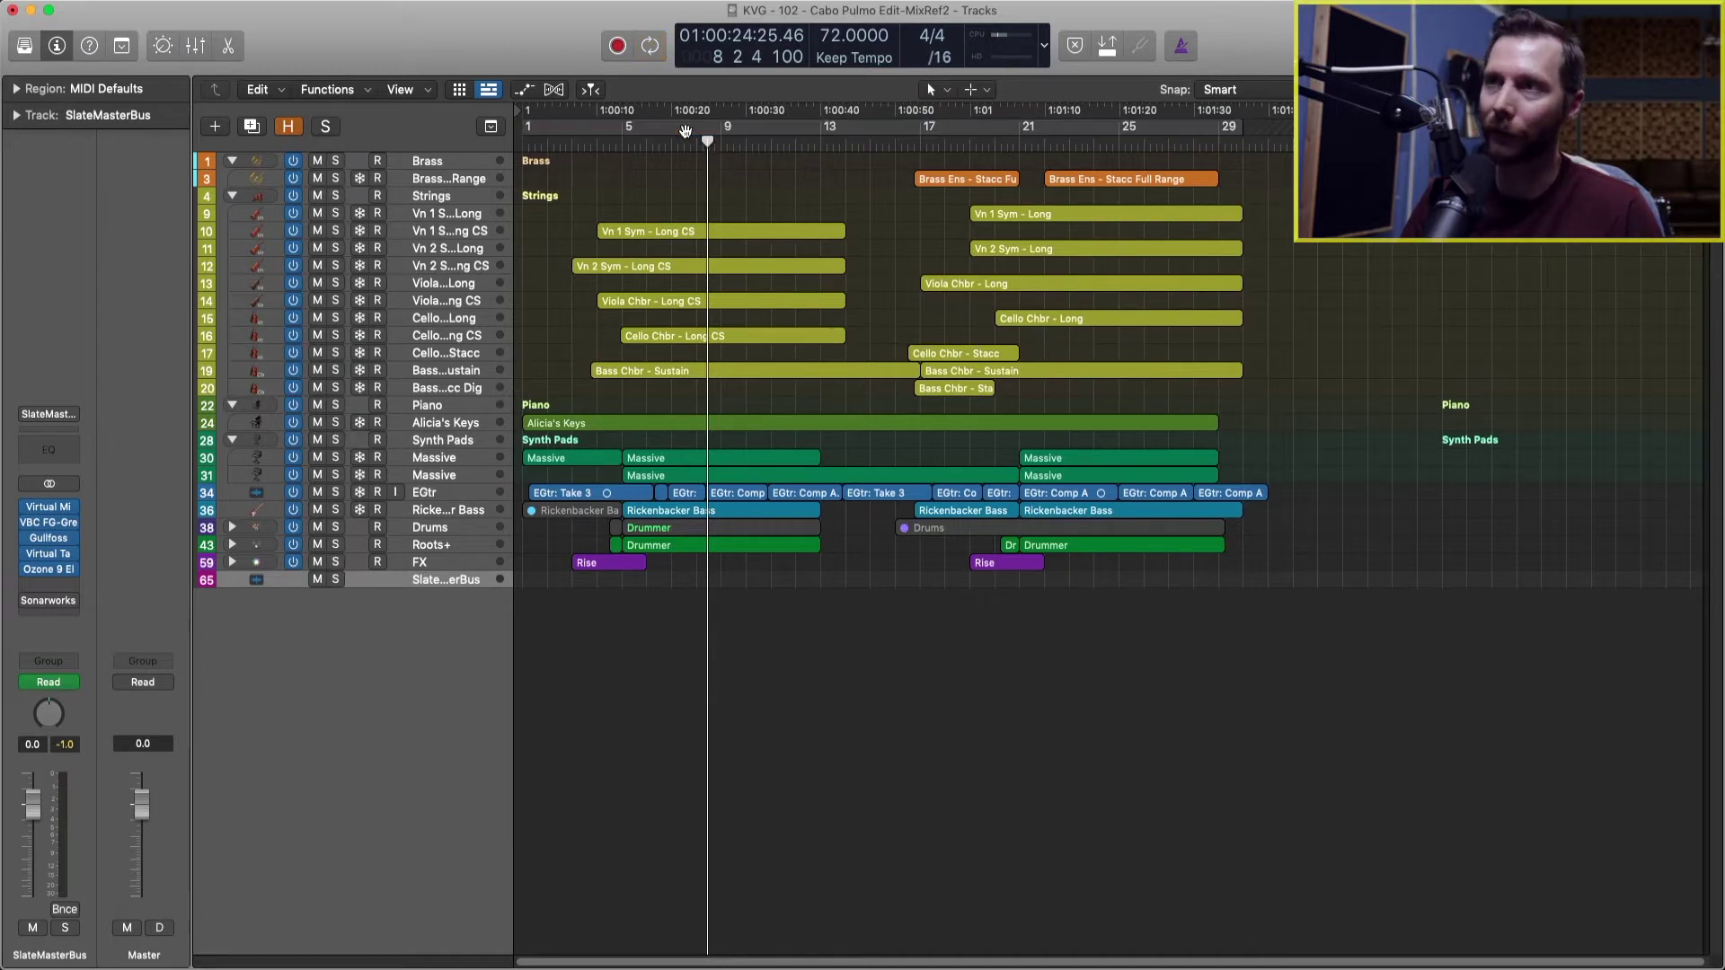
{"action": "left_click", "coordinate": [650, 46]}
{"action": "left_click", "coordinate": [651, 46]}
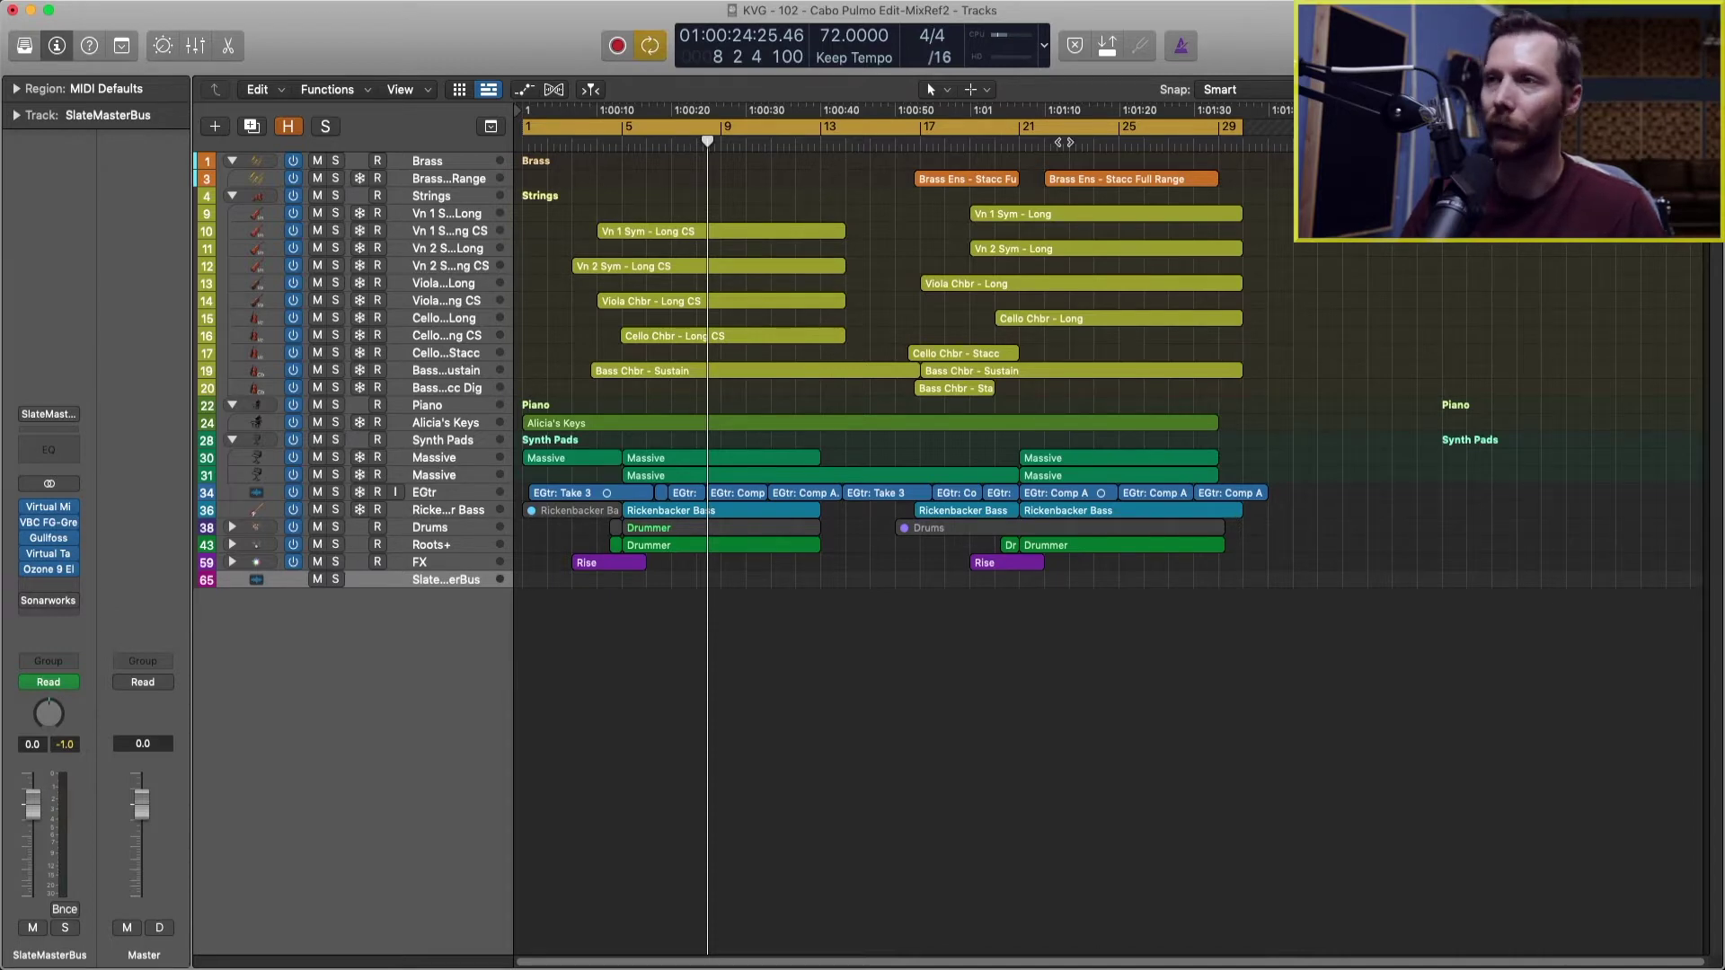
{"action": "left_click_drag", "start_coordinate": [1229, 127], "coordinate": [571, 144]}
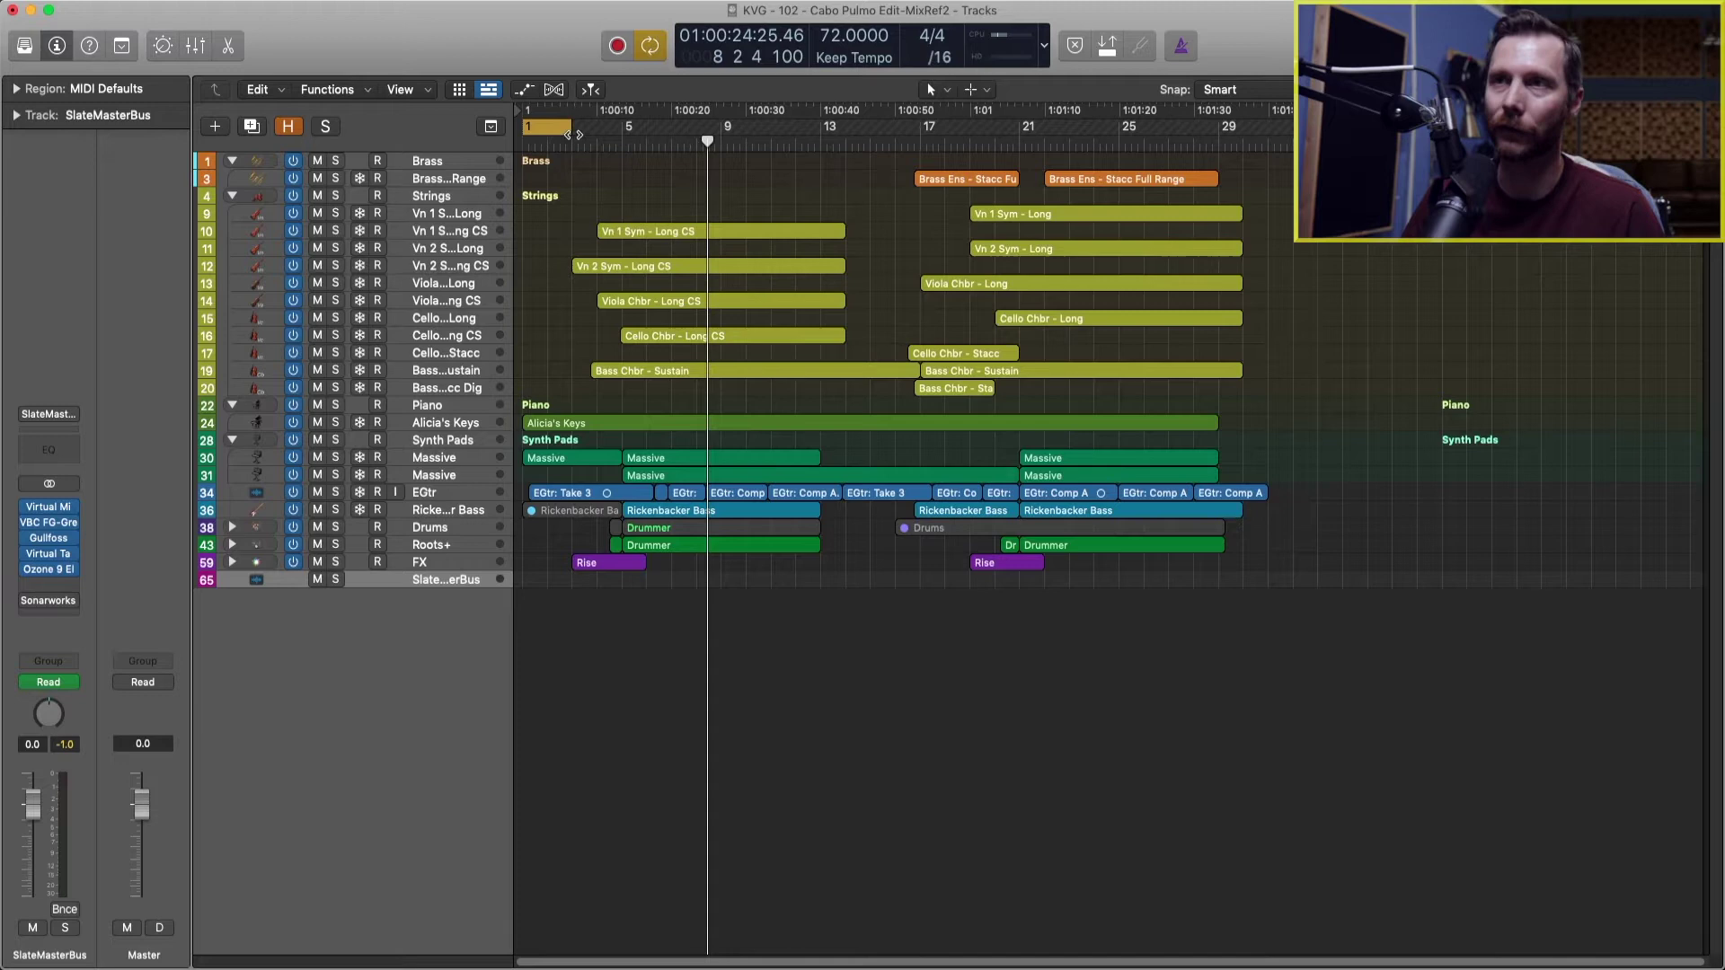
{"action": "left_click_drag", "start_coordinate": [571, 135], "coordinate": [819, 137]}
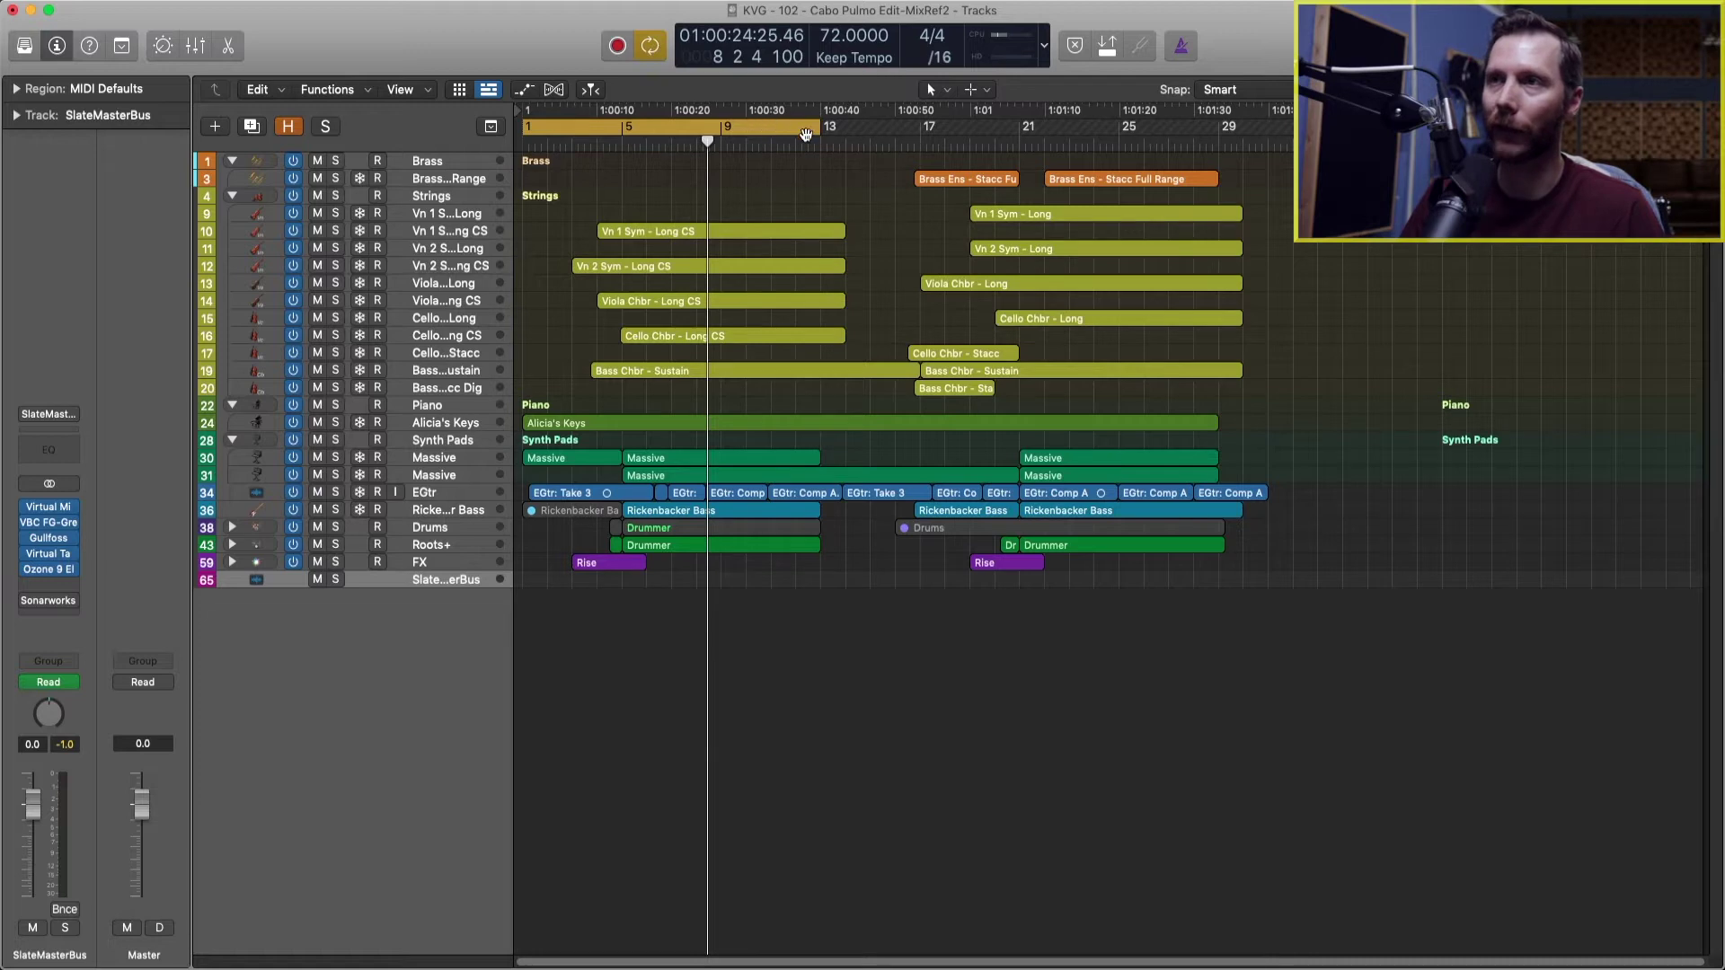
{"action": "left_click_drag", "start_coordinate": [819, 137], "coordinate": [1264, 154]}
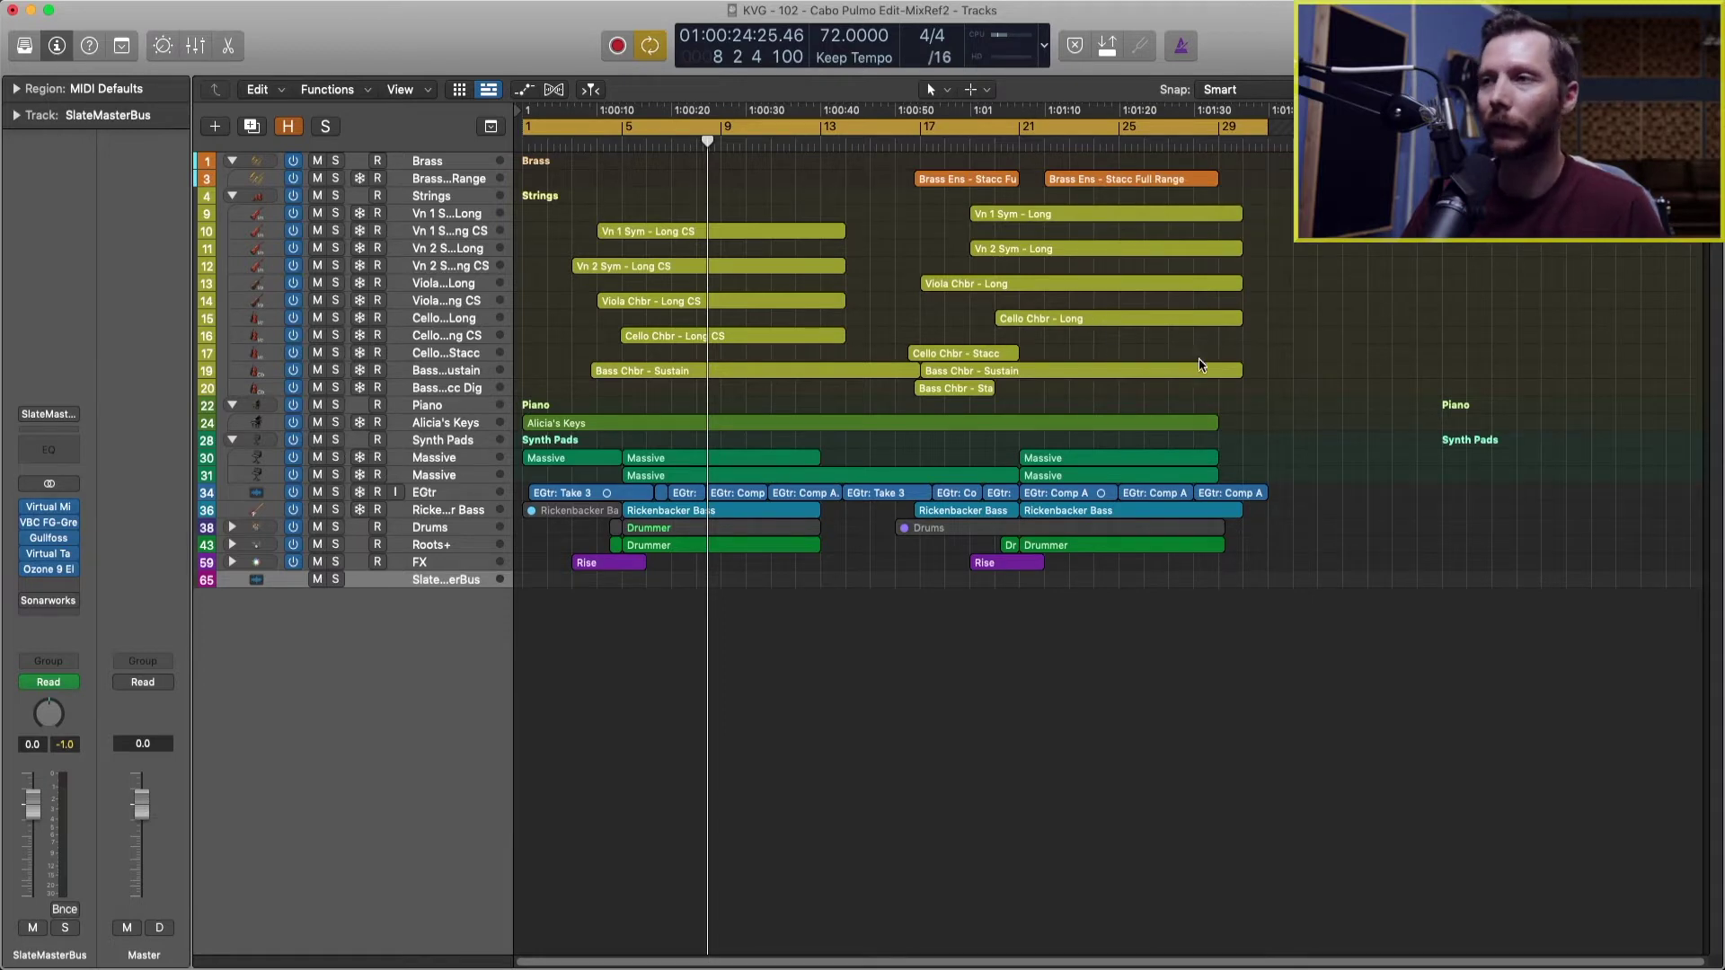
{"action": "left_click_drag", "start_coordinate": [1178, 167], "coordinate": [1346, 697]}
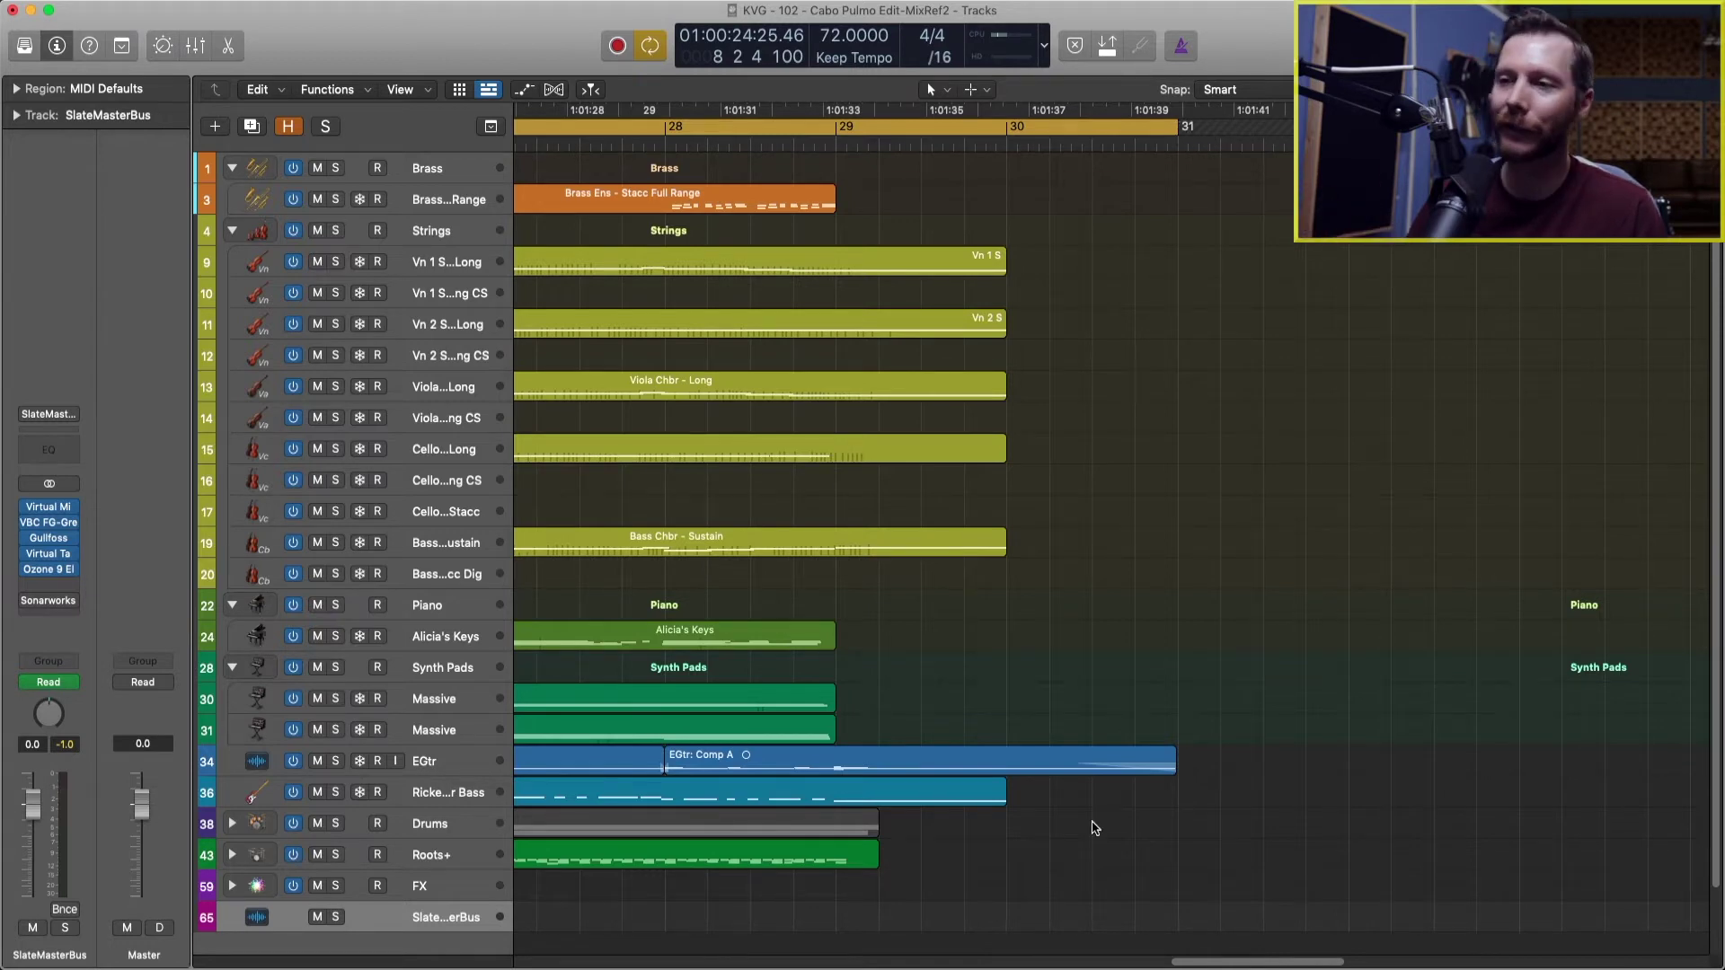
Play the ending from bar 28, then press C to end the cycle range where playback stopped.
{"action": "left_click", "coordinate": [1177, 128]}
{"action": "left_click_drag", "start_coordinate": [1176, 129], "coordinate": [1349, 128]}
{"action": "left_click", "coordinate": [869, 128]}
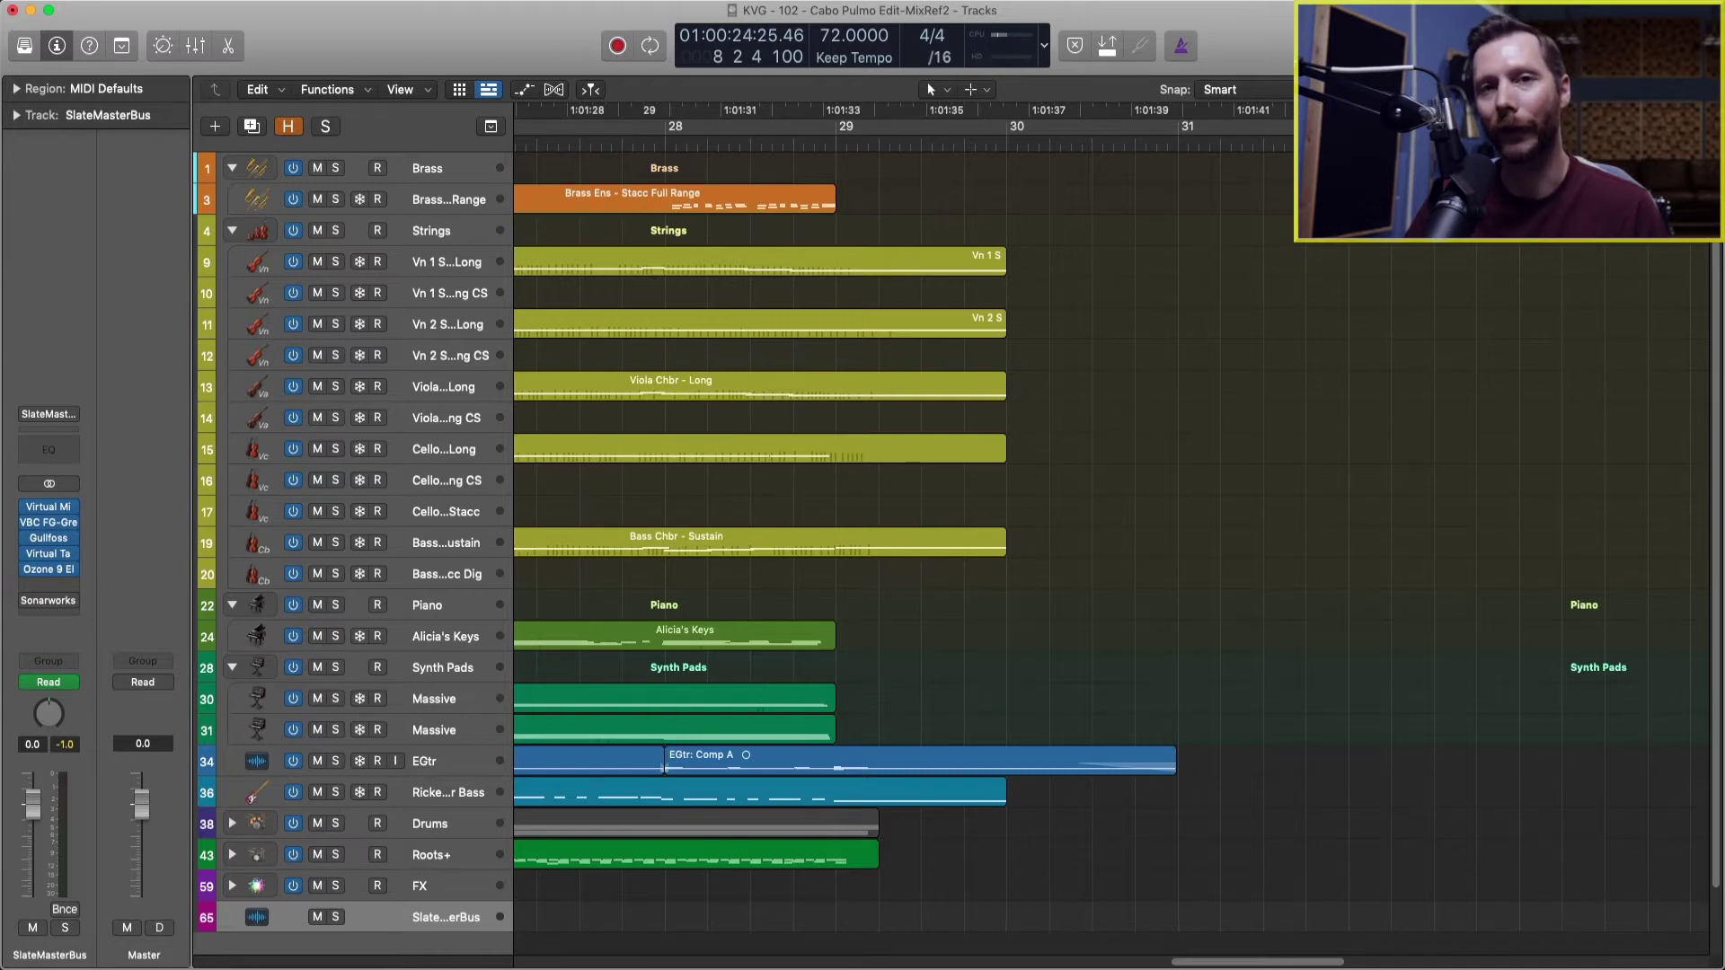
{"action": "left_click", "coordinate": [663, 141]}
{"action": "key", "text": "space"}
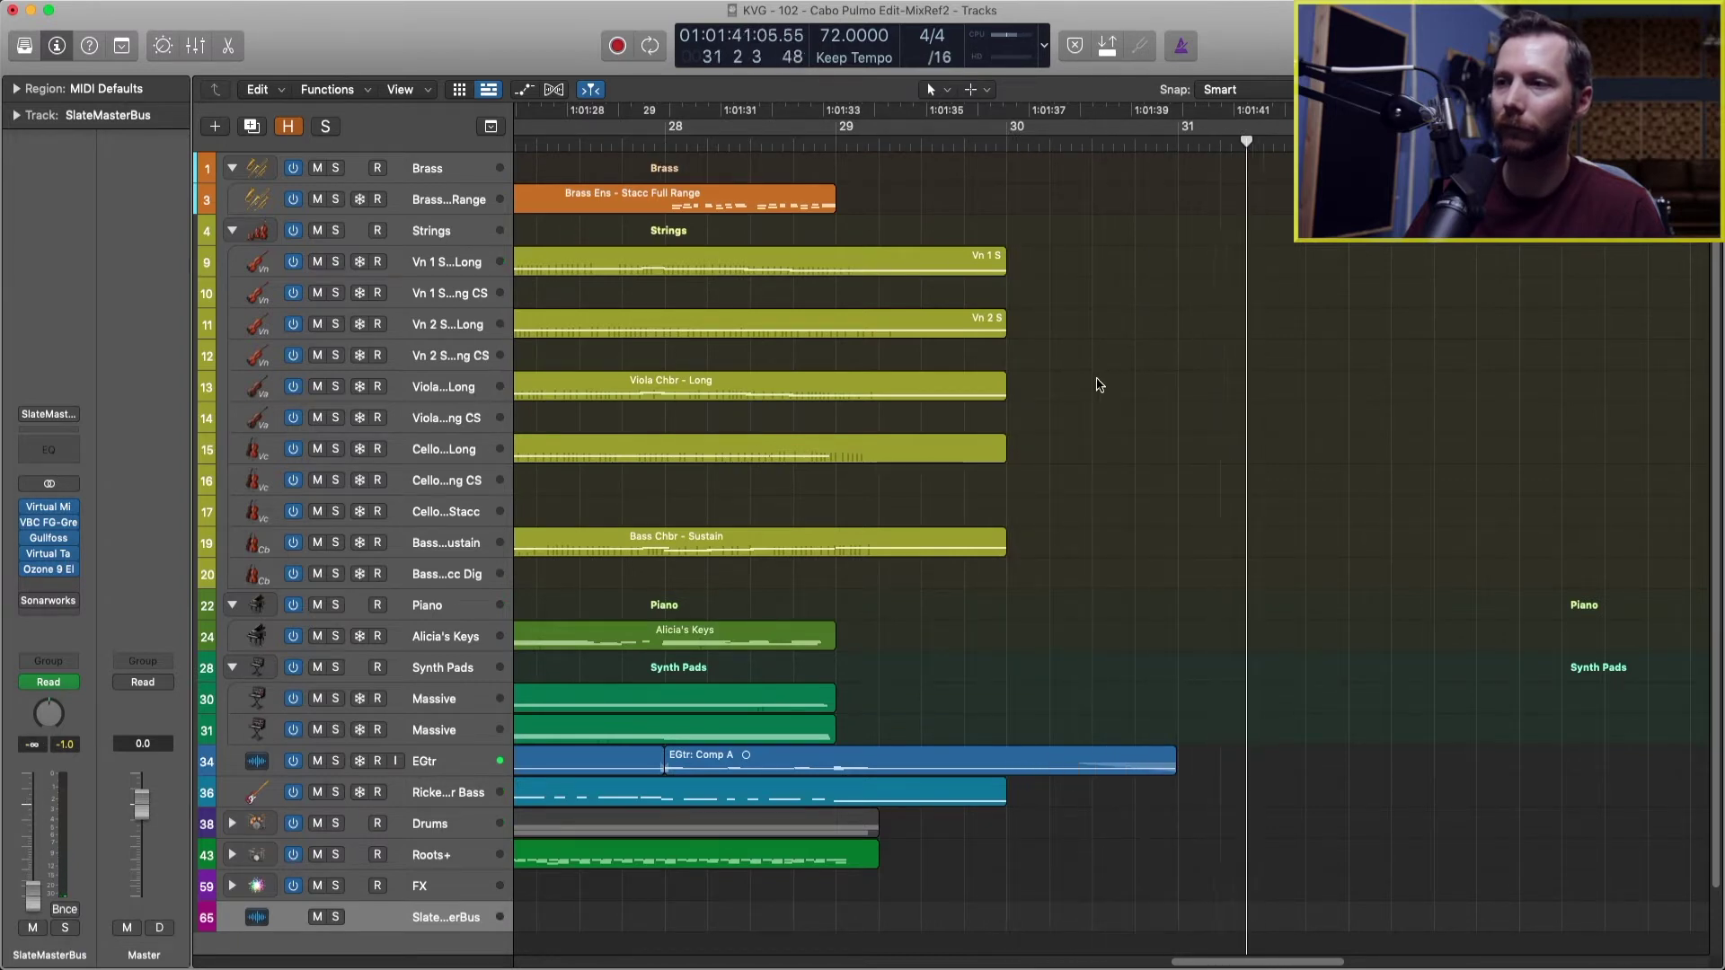
{"action": "key", "text": "c"}
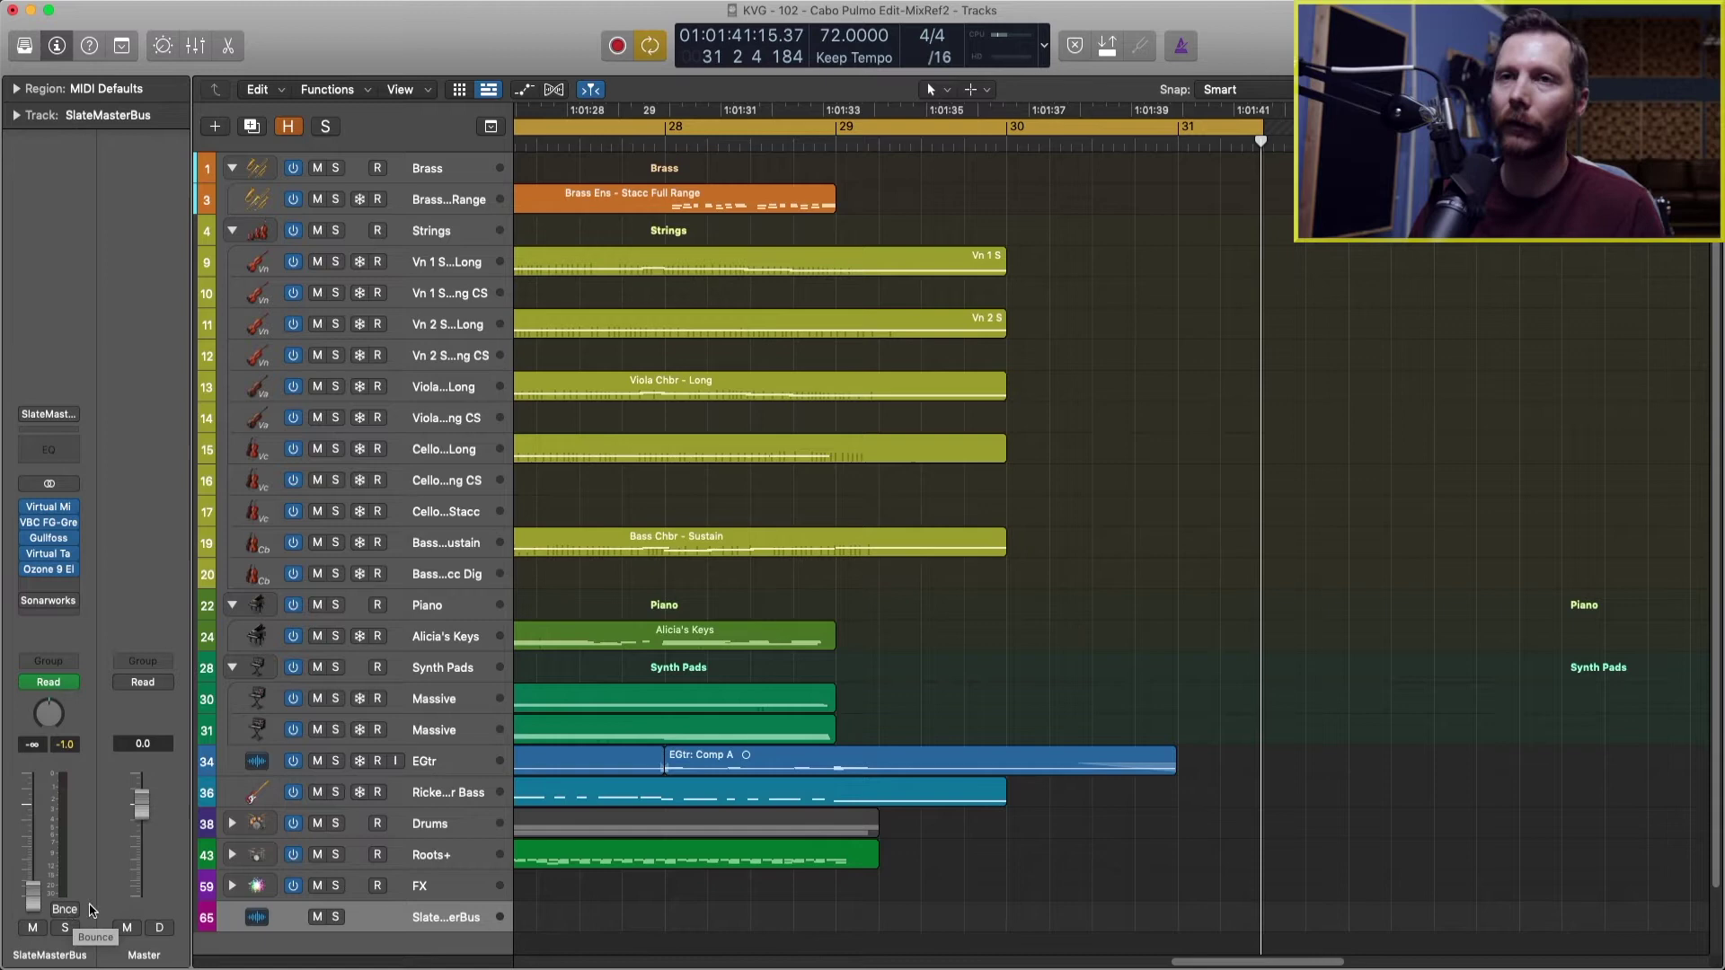
Open the Bounce dialog for the whole project with Cmd-B.
{"action": "left_click", "coordinate": [149, 1]}
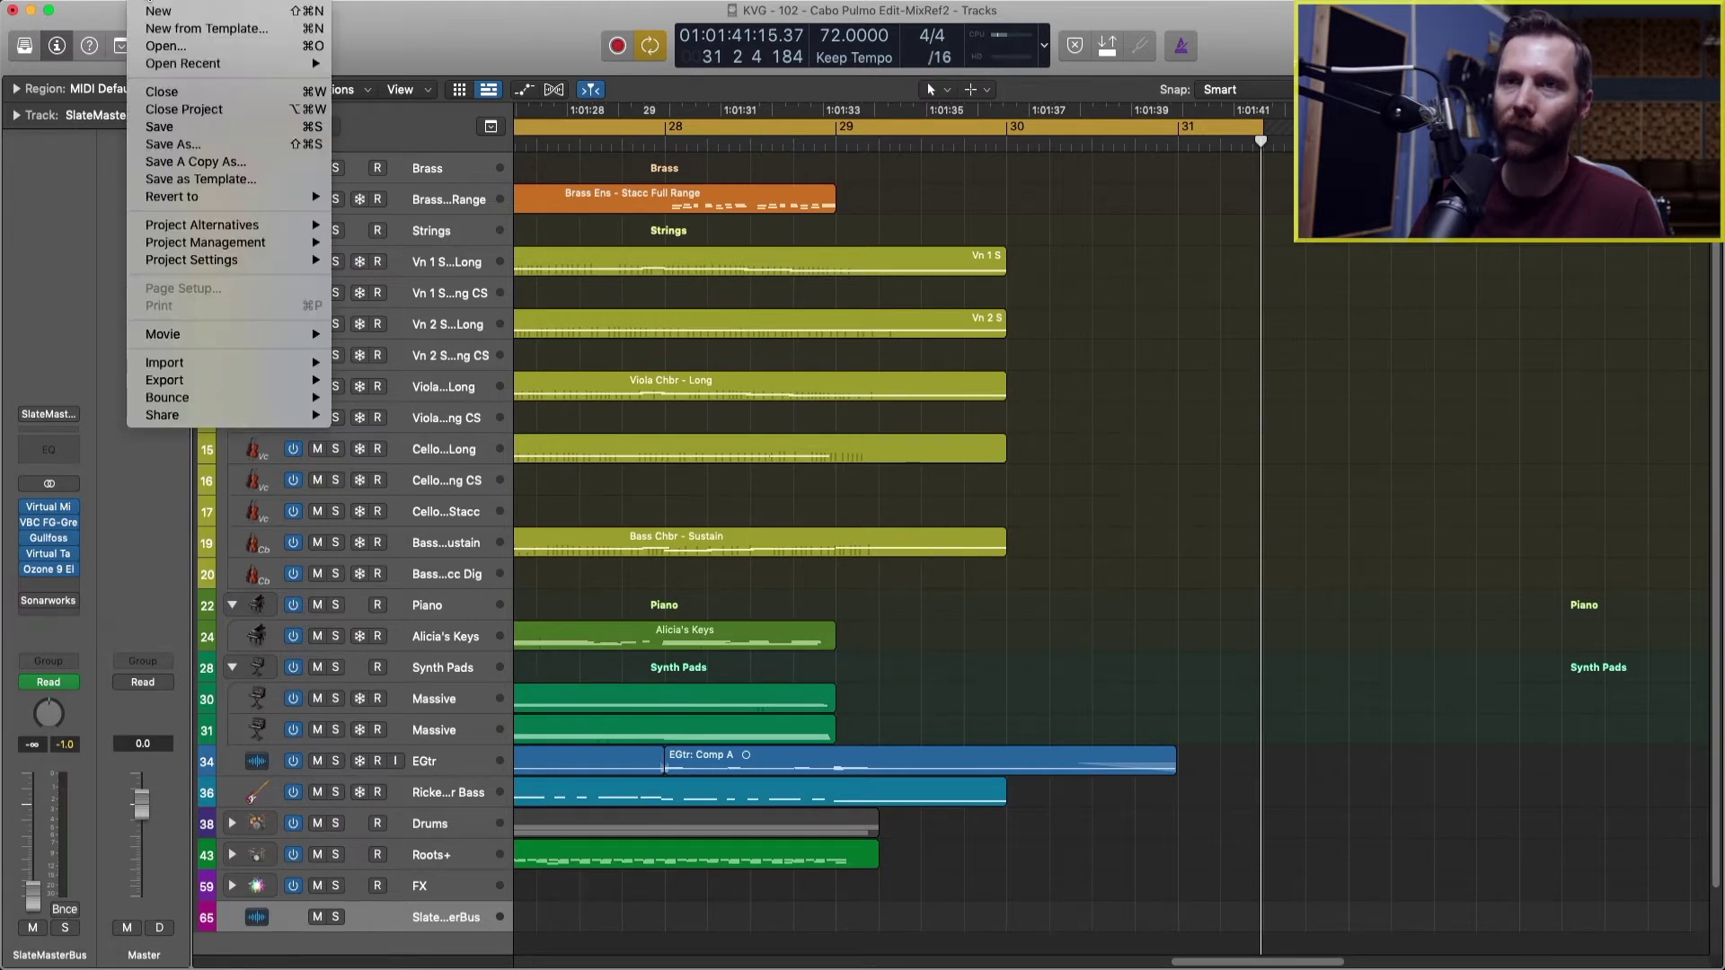
{"action": "mouse_move", "coordinate": [194, 400]}
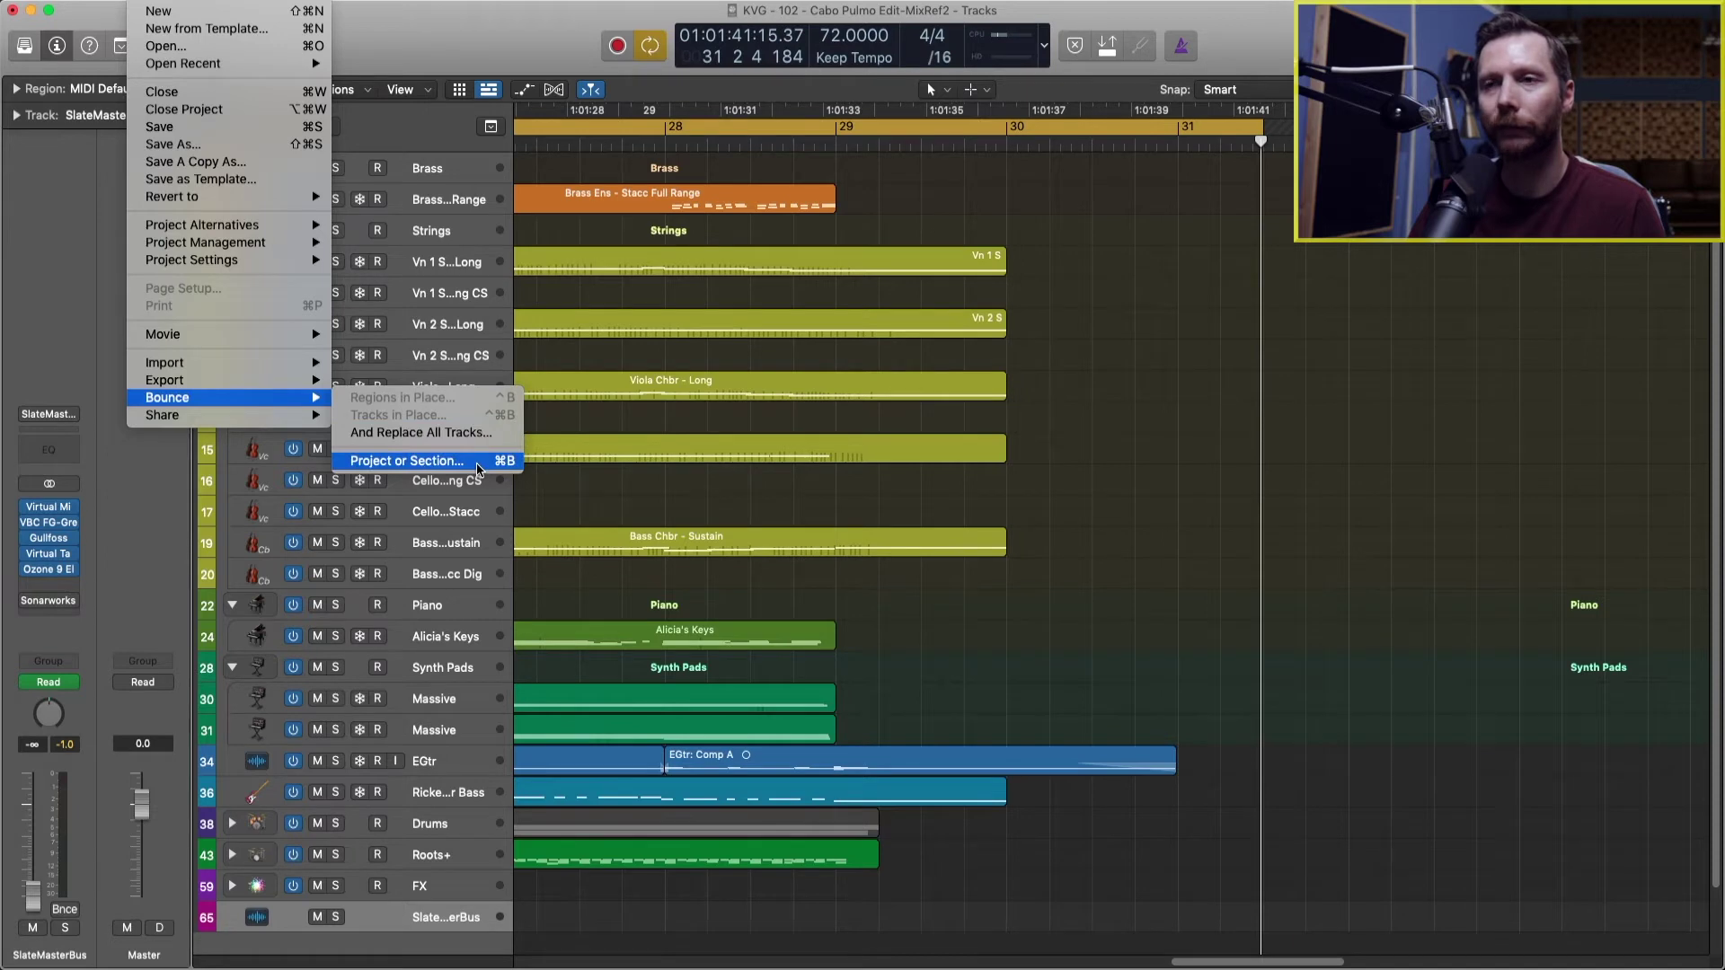
{"action": "left_click", "coordinate": [572, 498]}
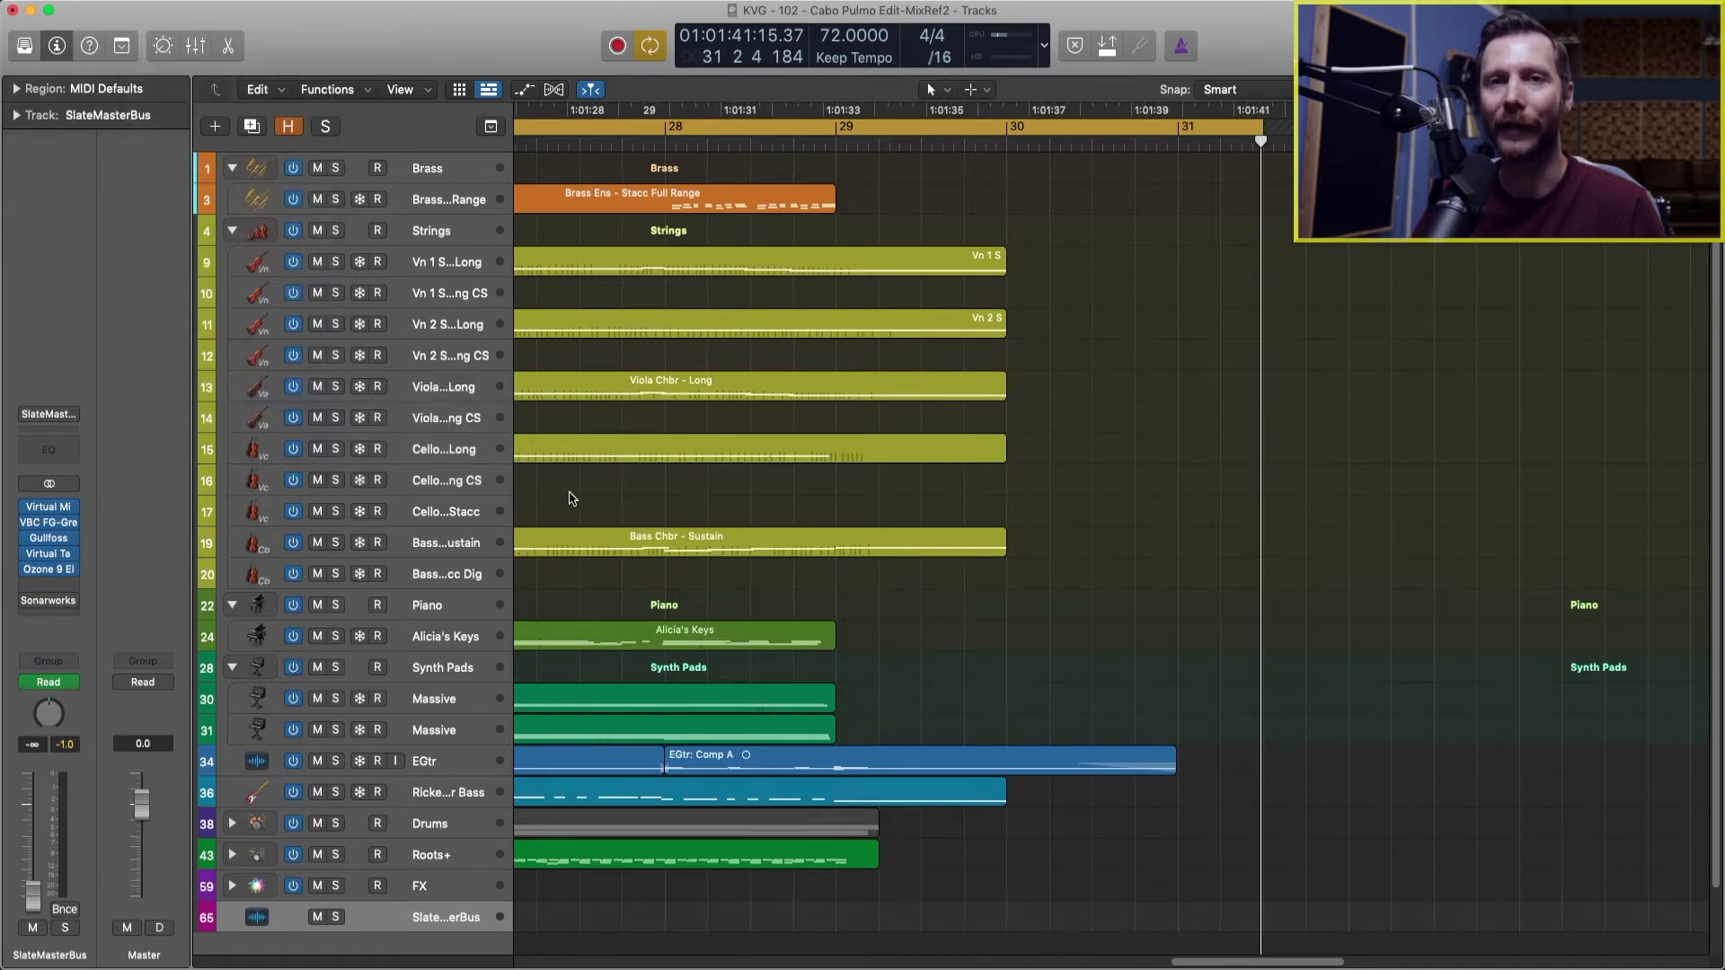
{"action": "key", "text": "super+b"}
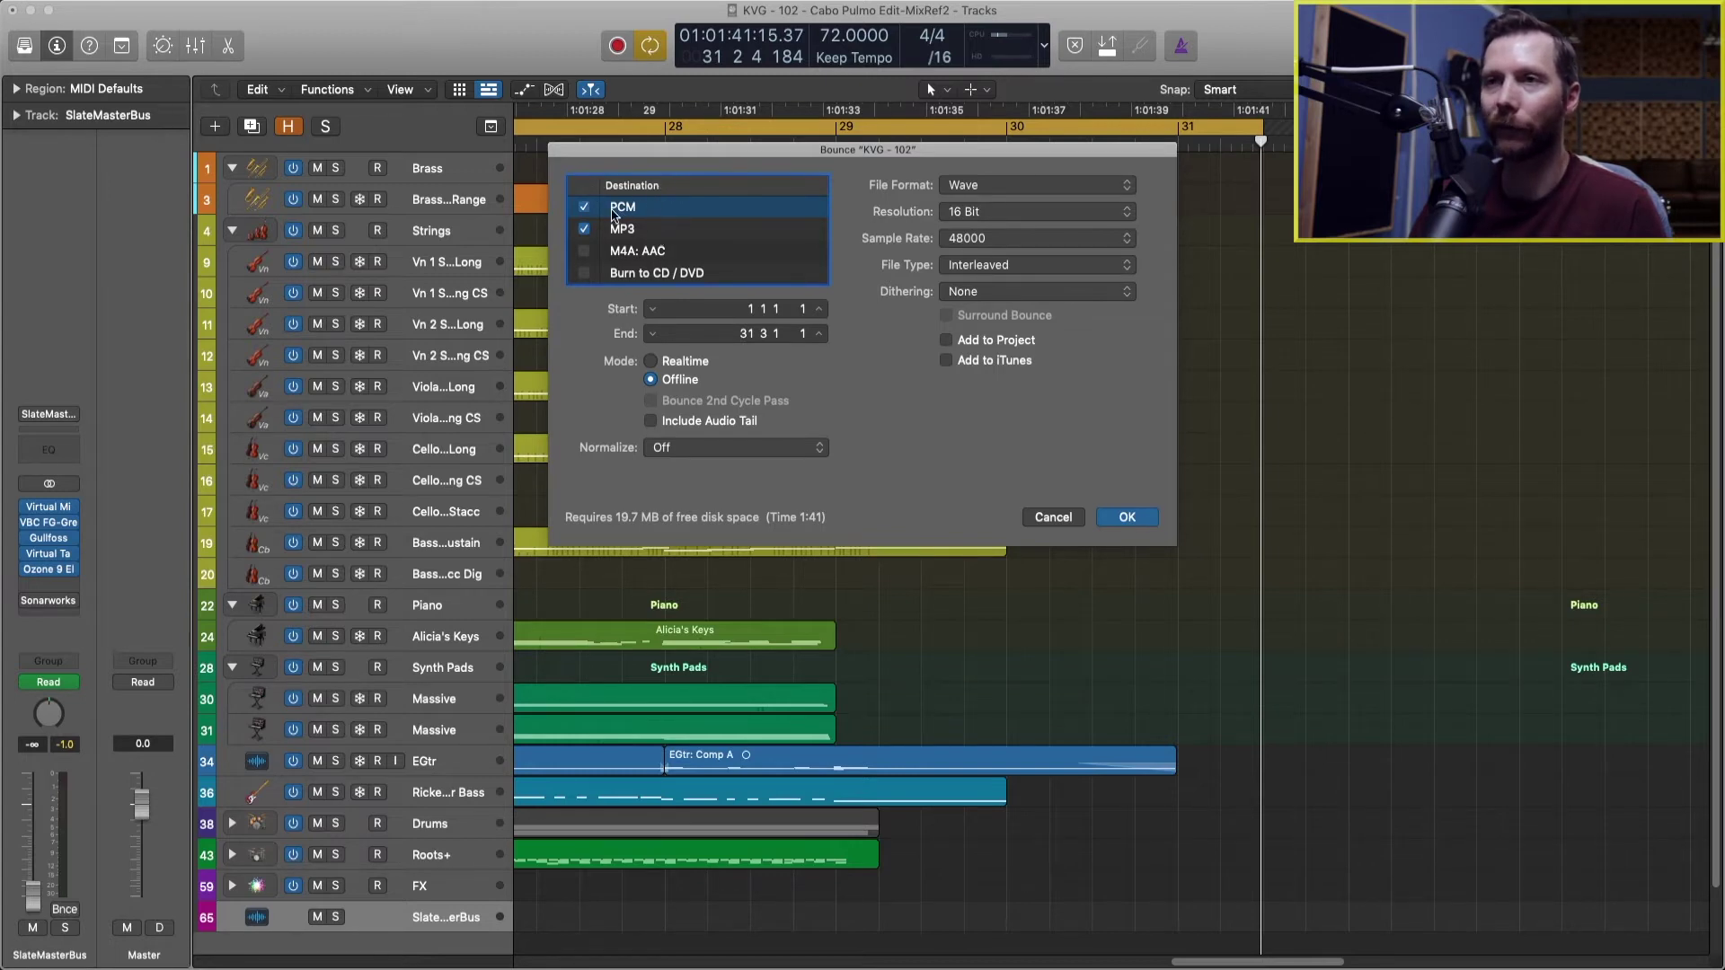
Review the MP3, AAC and CD/DVD destinations, return to PCM, and tick MP3 as well.
{"action": "left_click", "coordinate": [670, 233]}
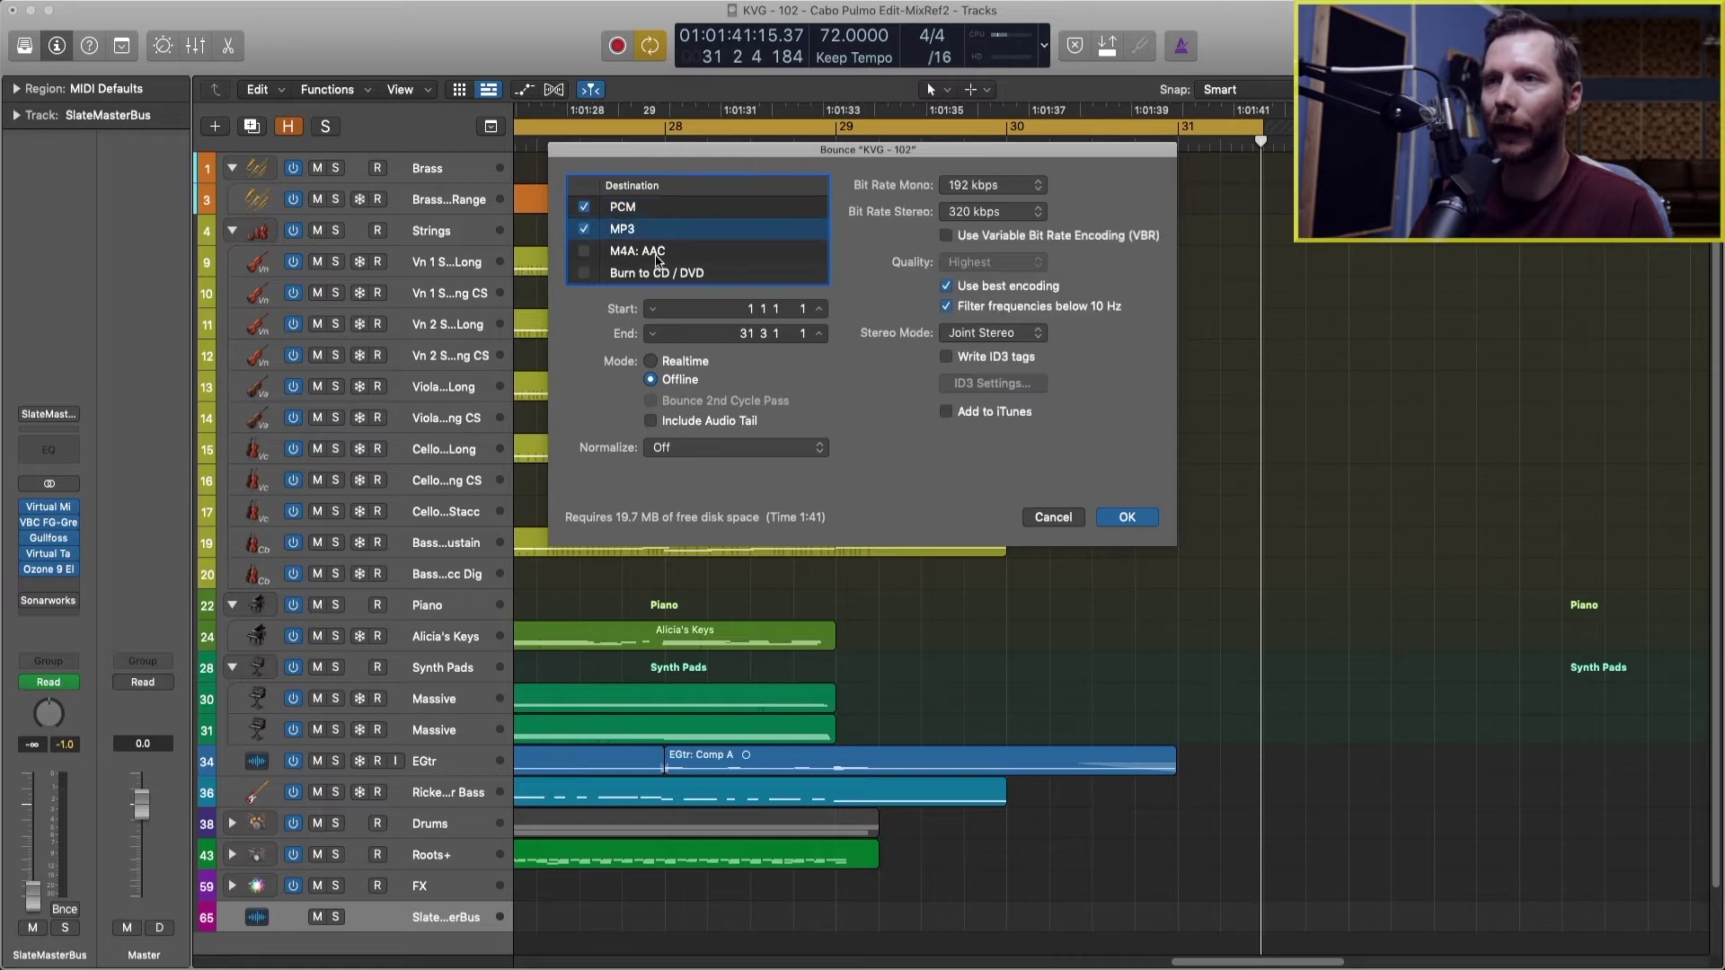
{"action": "left_click", "coordinate": [638, 257]}
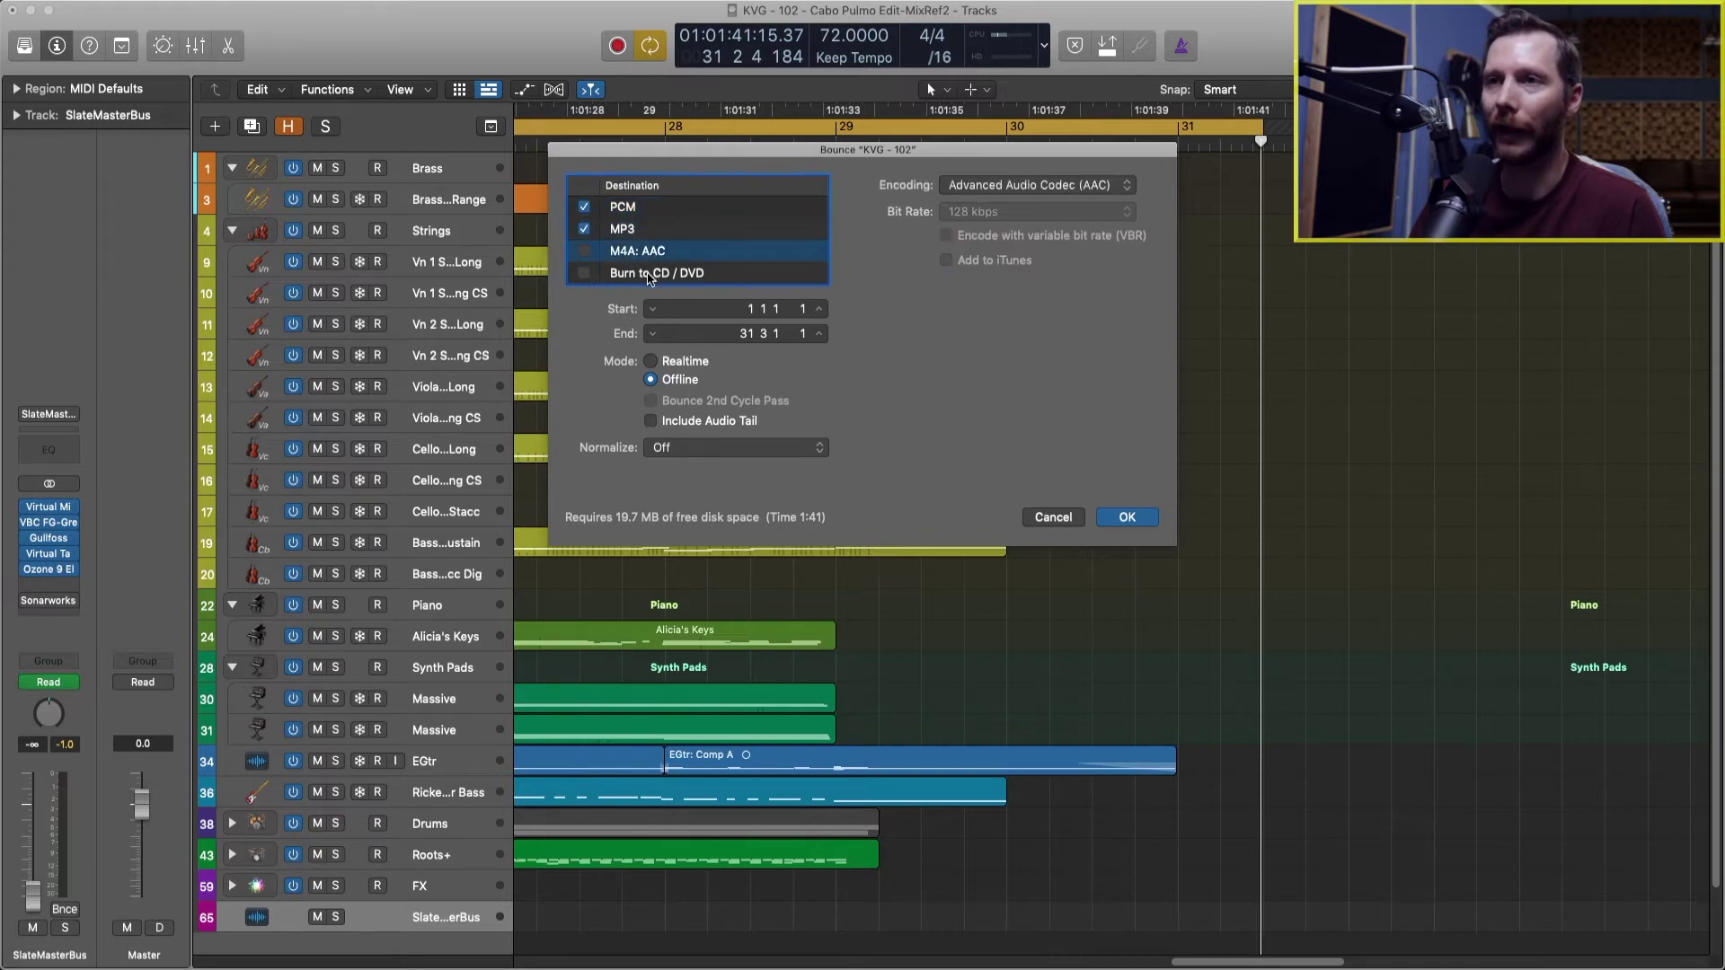
{"action": "left_click", "coordinate": [612, 277]}
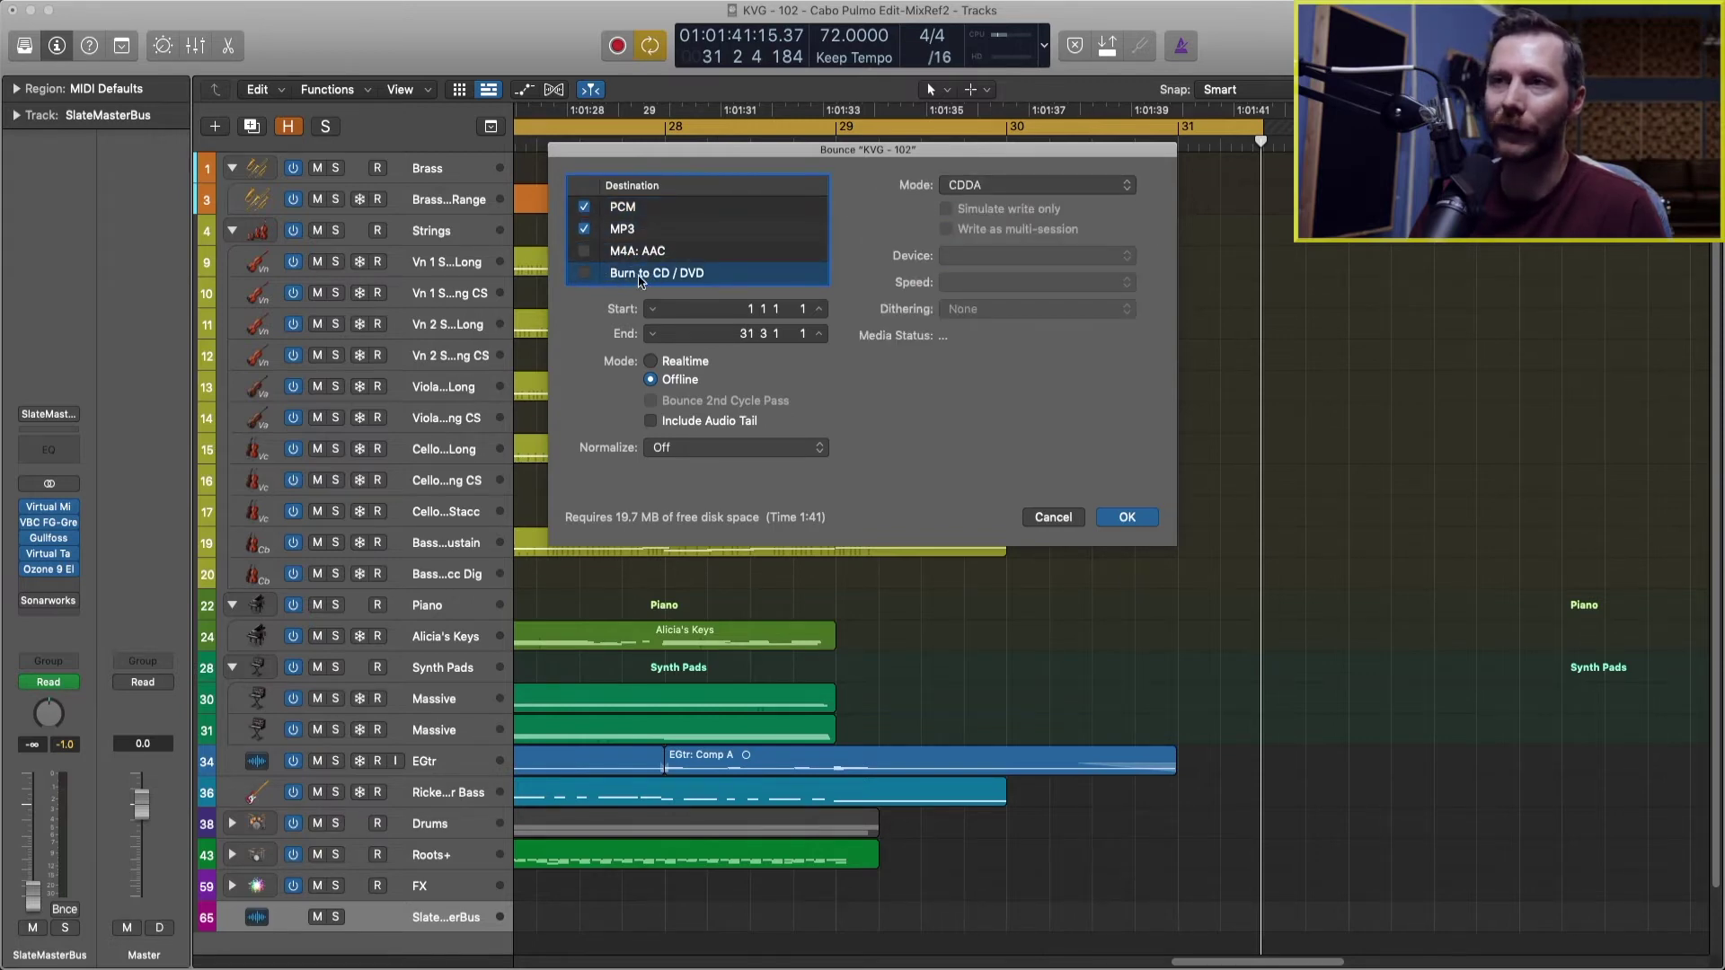
{"action": "left_click", "coordinate": [660, 255]}
{"action": "left_click", "coordinate": [659, 230]}
{"action": "left_click", "coordinate": [657, 207]}
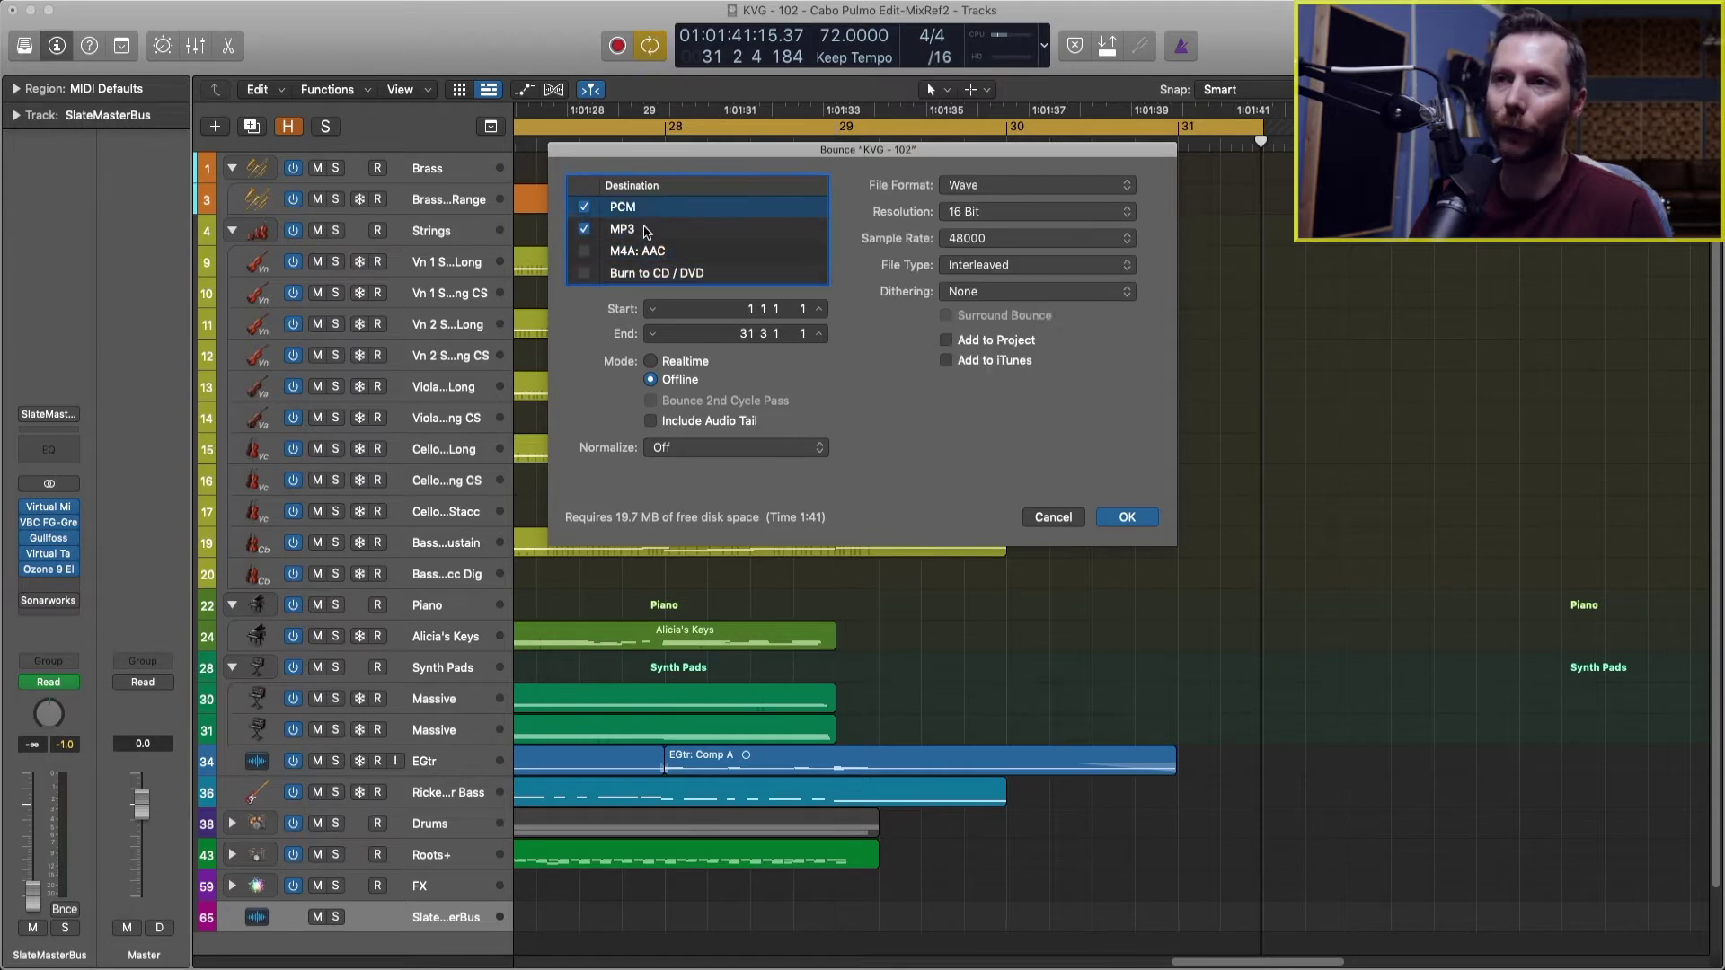
{"action": "left_click", "coordinate": [654, 251]}
{"action": "left_click", "coordinate": [654, 273]}
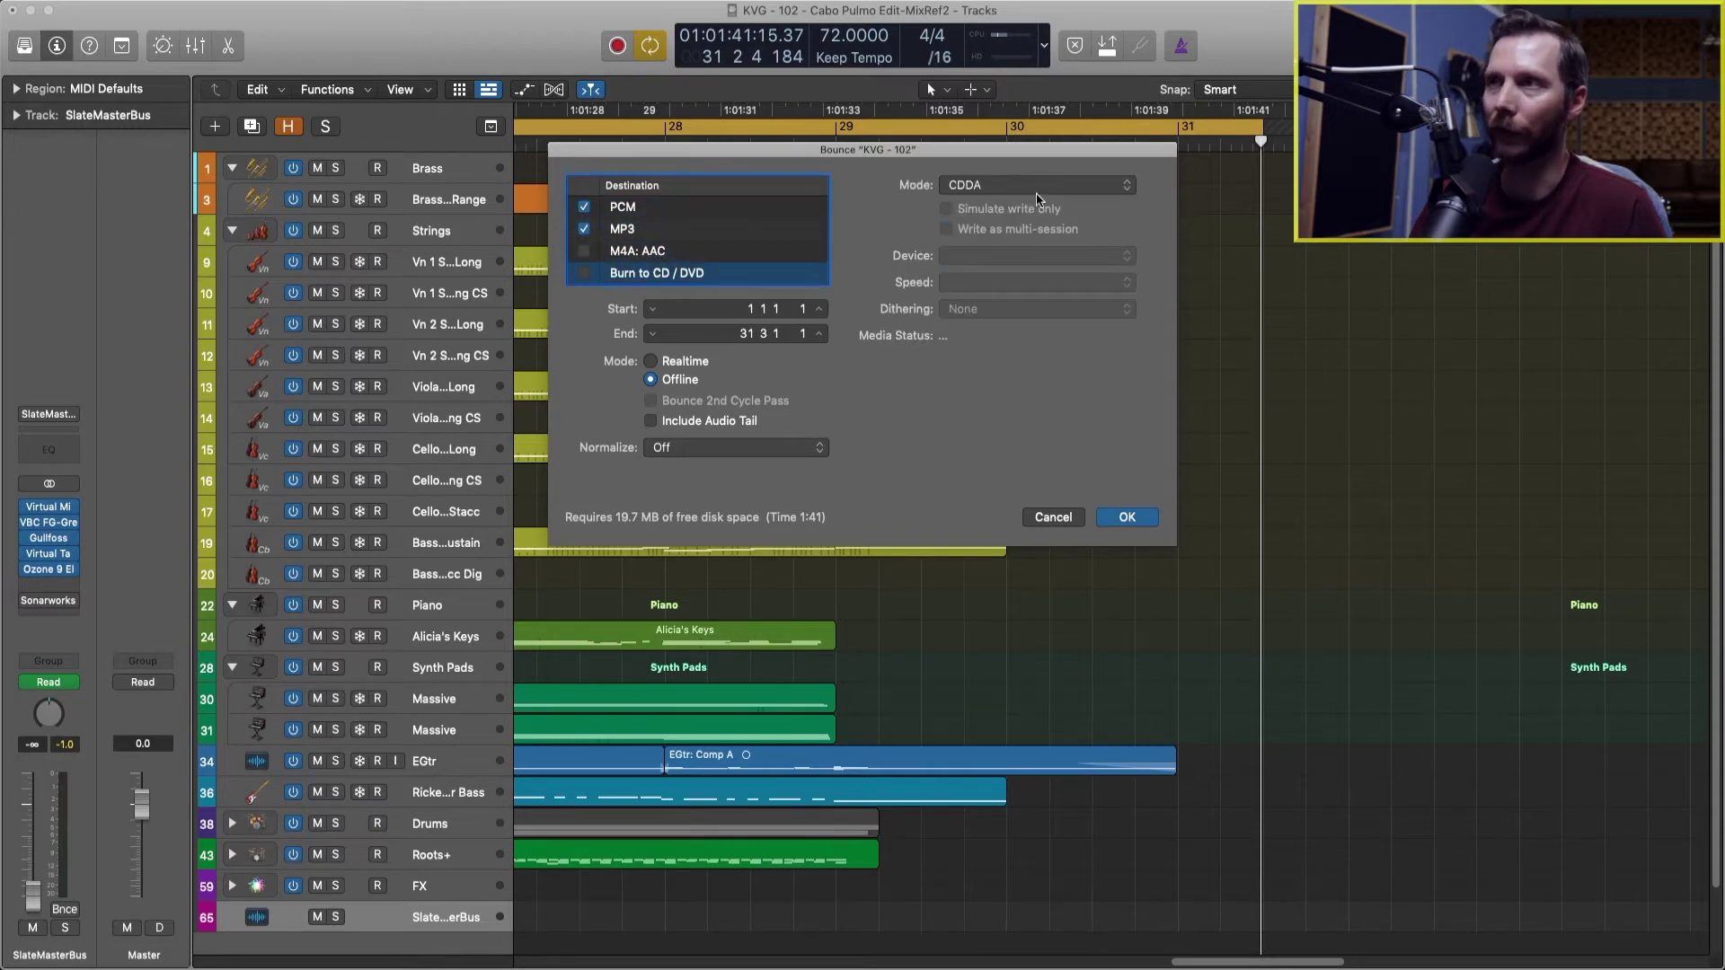
{"action": "left_click", "coordinate": [647, 207]}
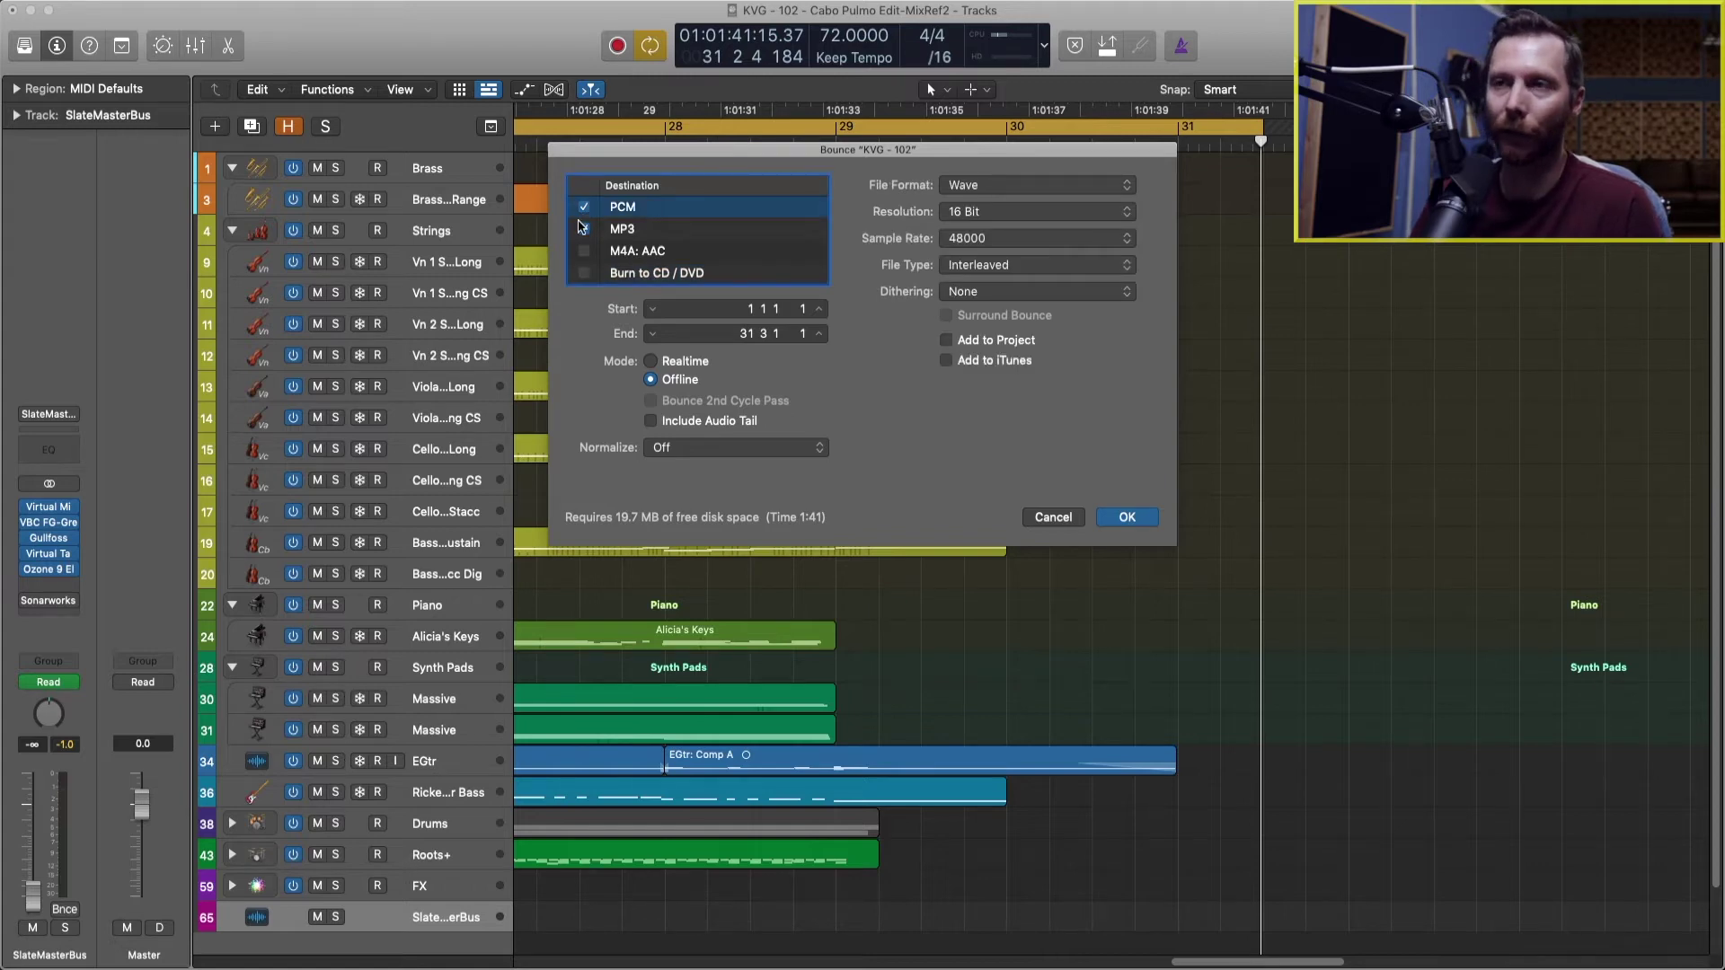
{"action": "left_click", "coordinate": [584, 229]}
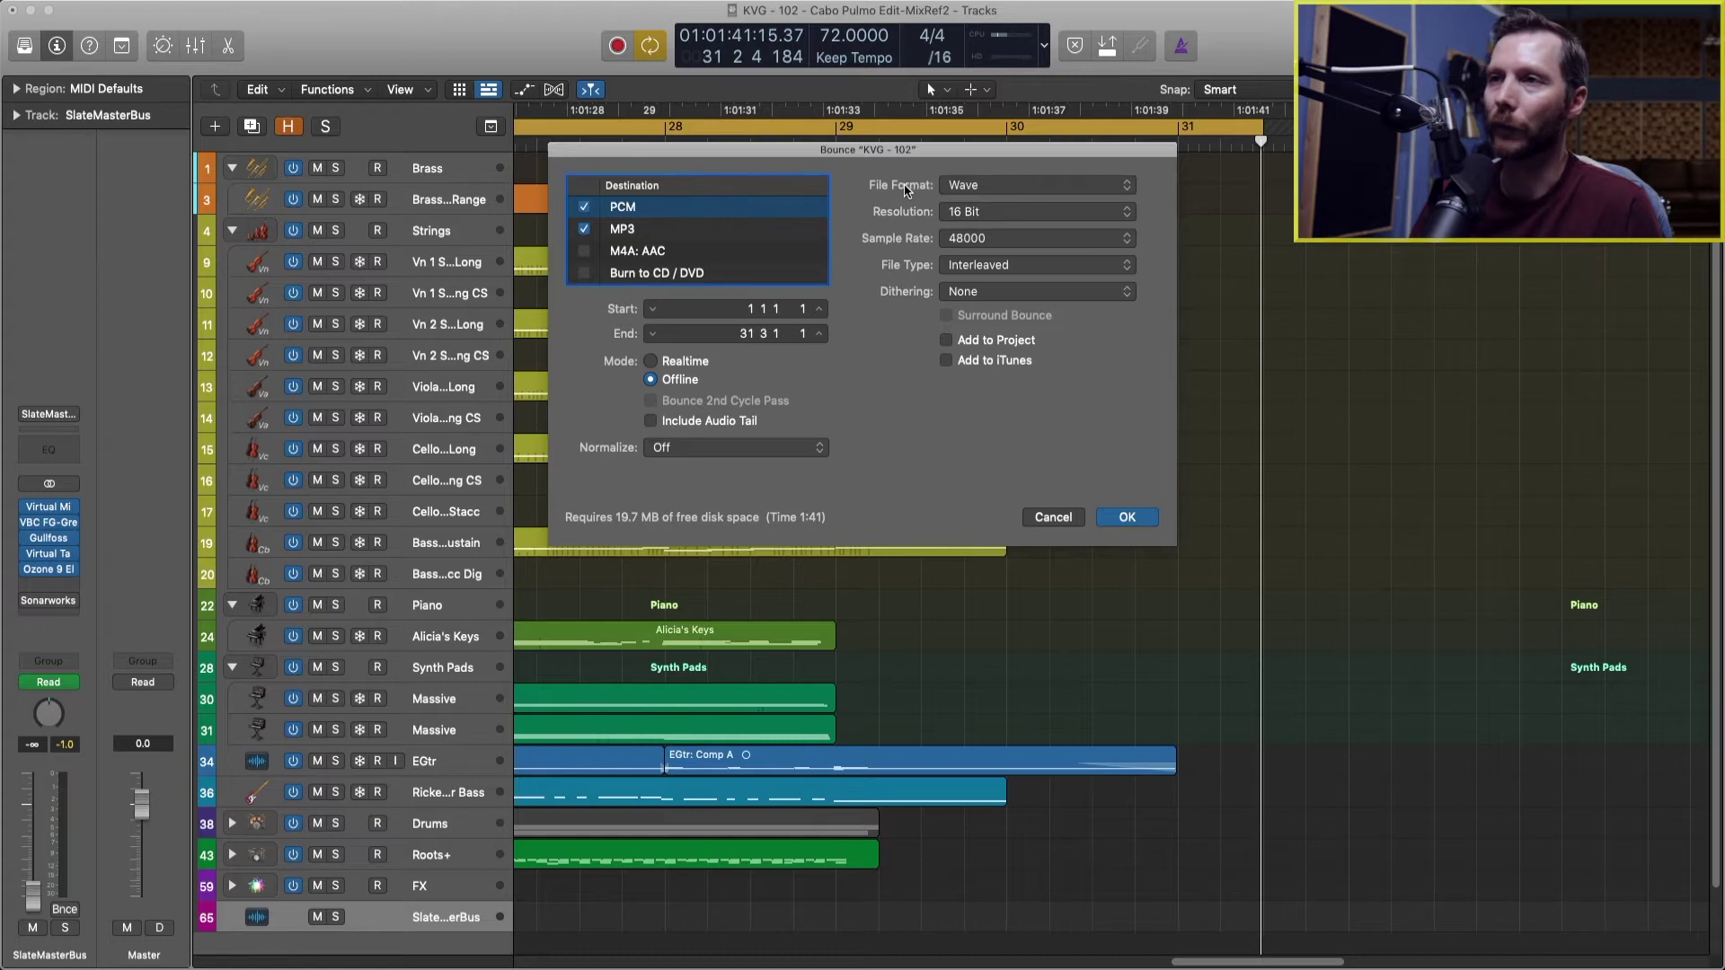
Set the PCM output to a 16-bit Wave file at 44100 with POW-r #1 dithering.
{"action": "left_click", "coordinate": [1008, 187]}
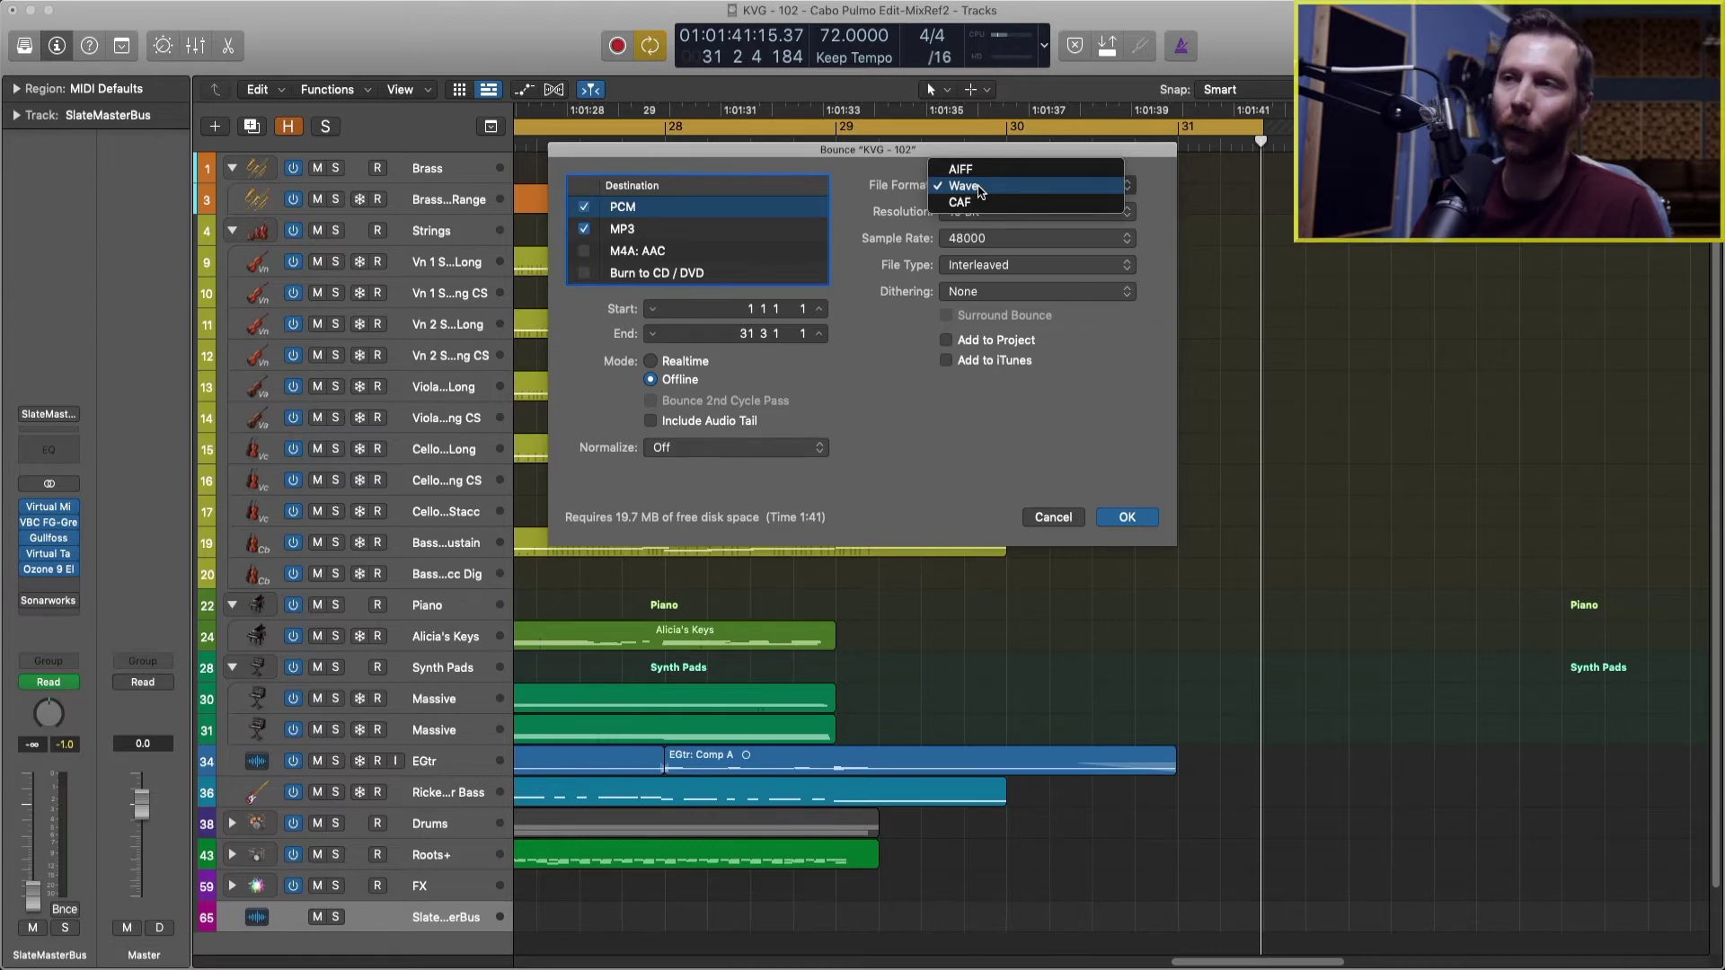
{"action": "left_click", "coordinate": [978, 187]}
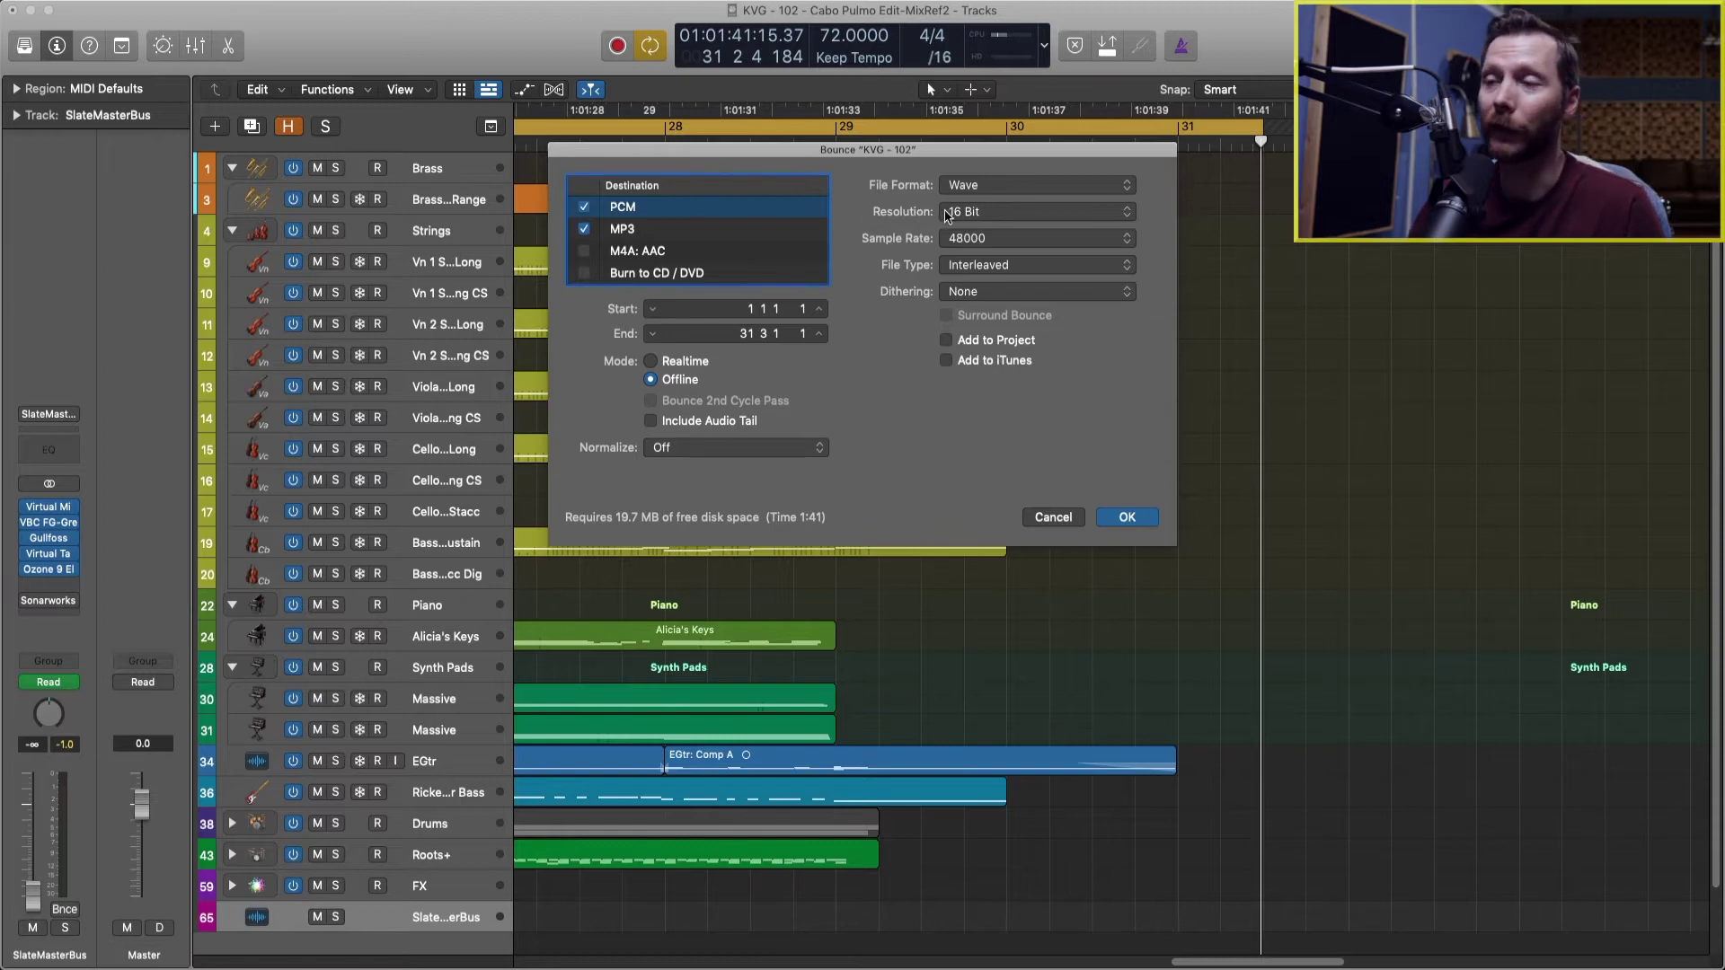
{"action": "left_click", "coordinate": [979, 245]}
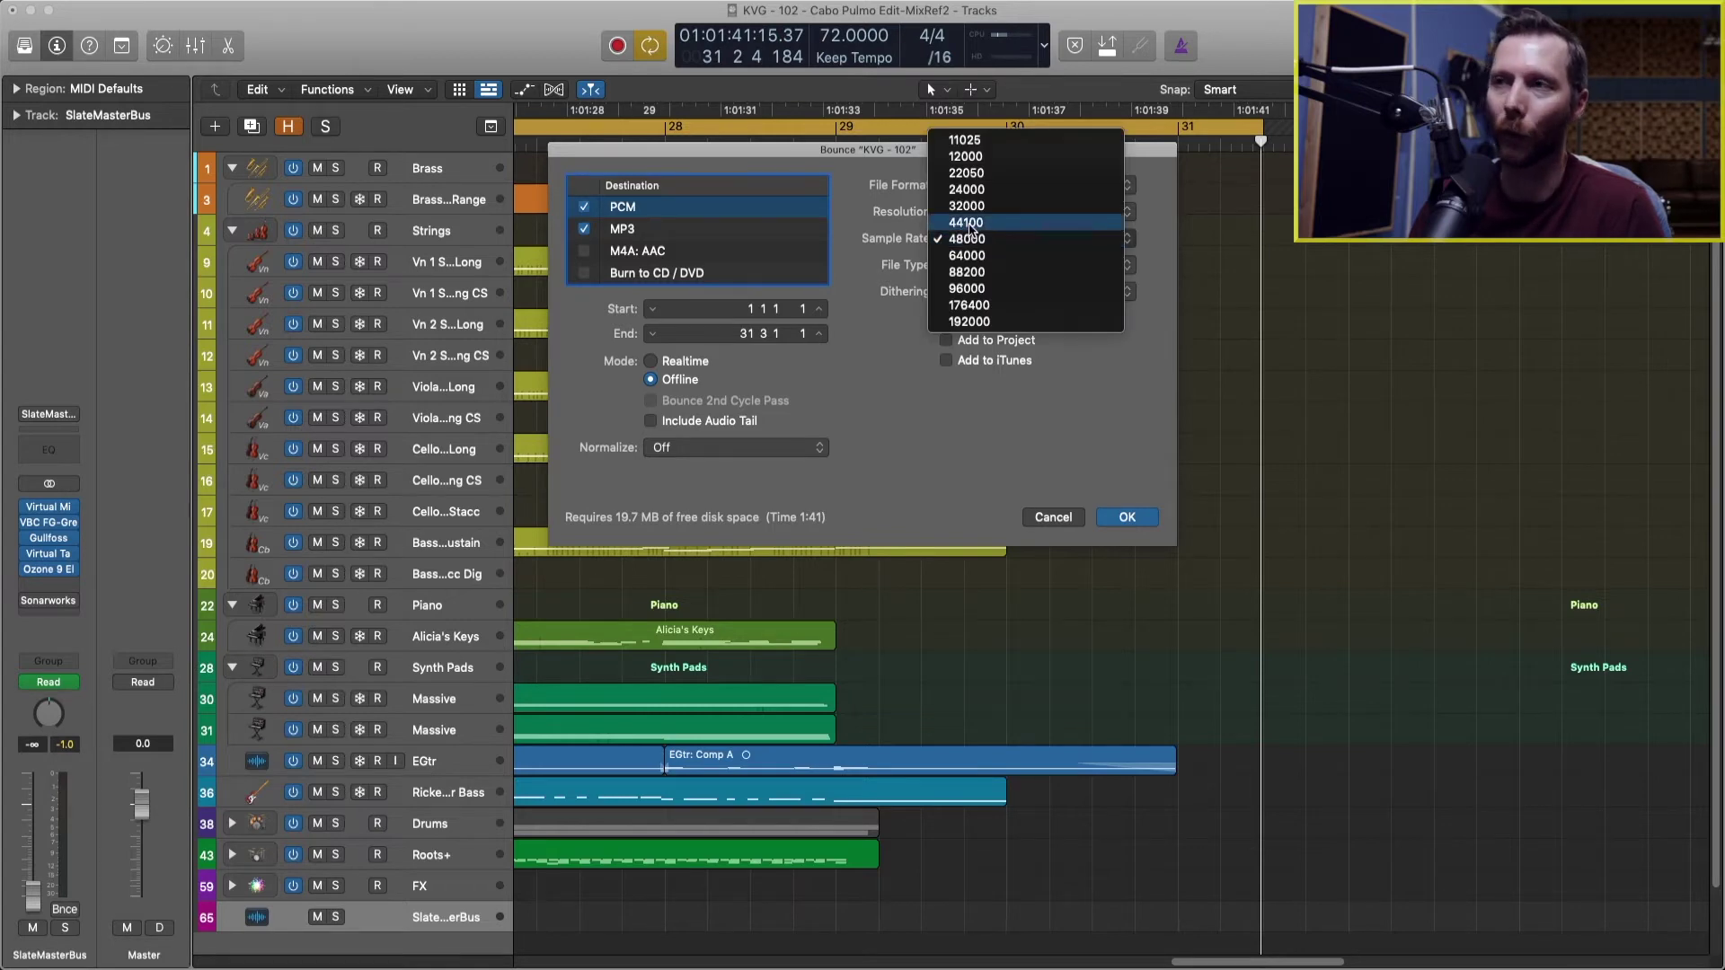
{"action": "left_click", "coordinate": [969, 224]}
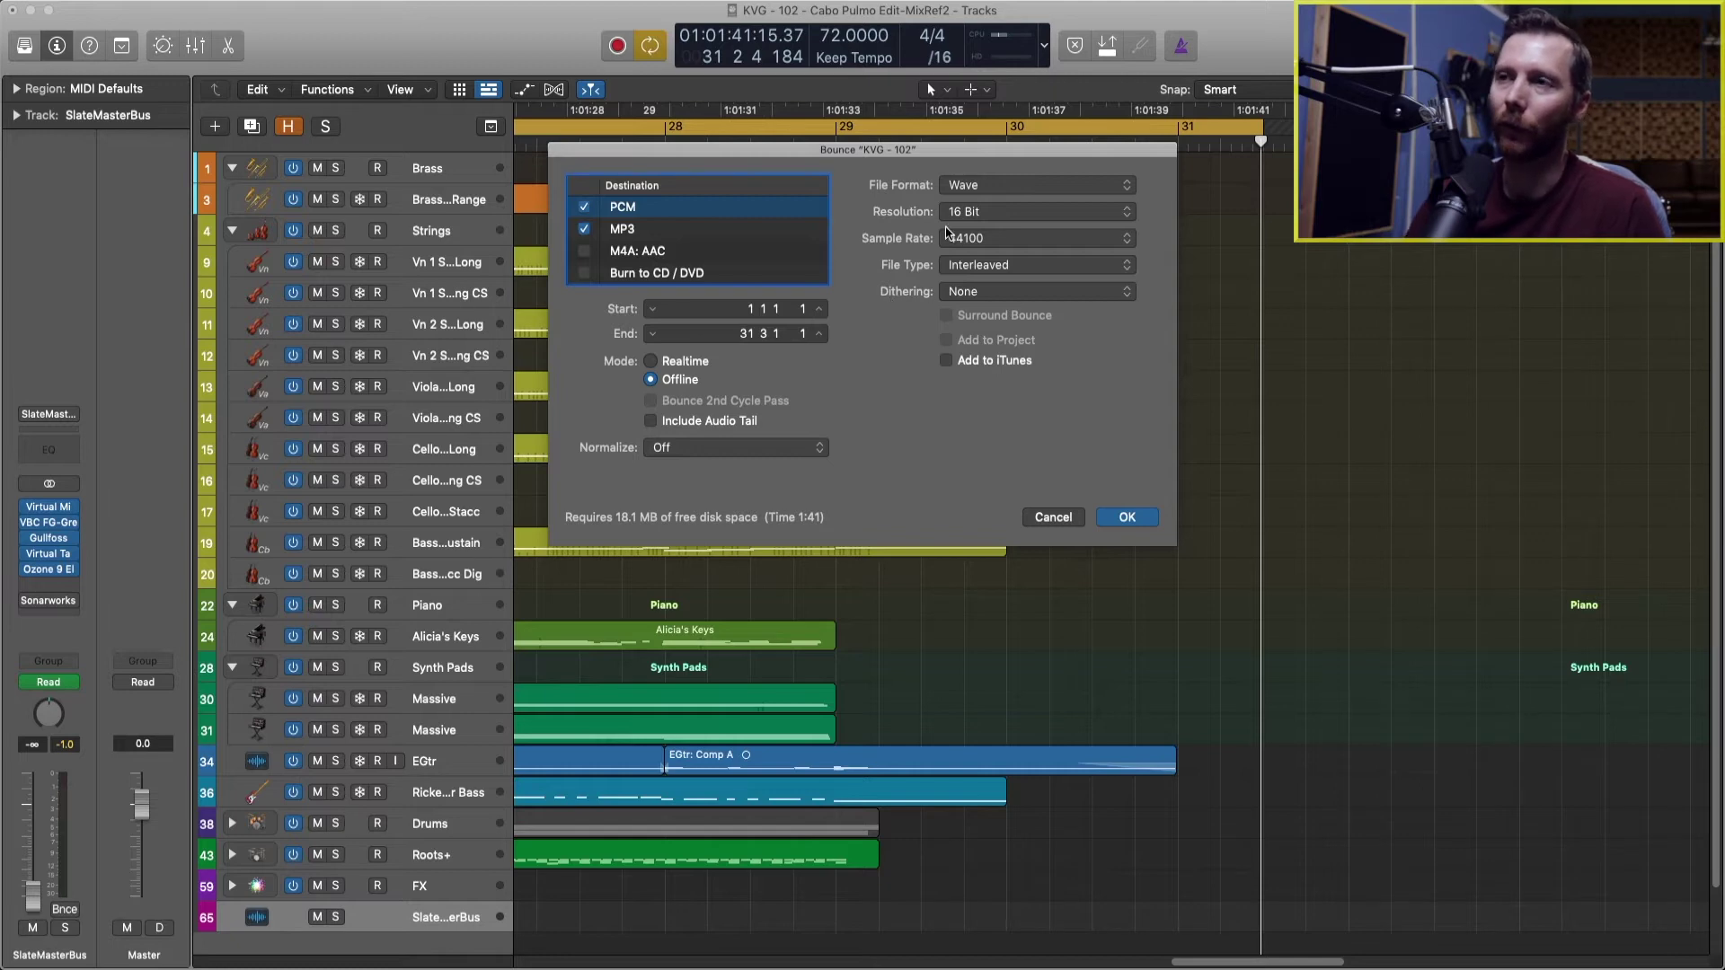
{"action": "left_click", "coordinate": [983, 213]}
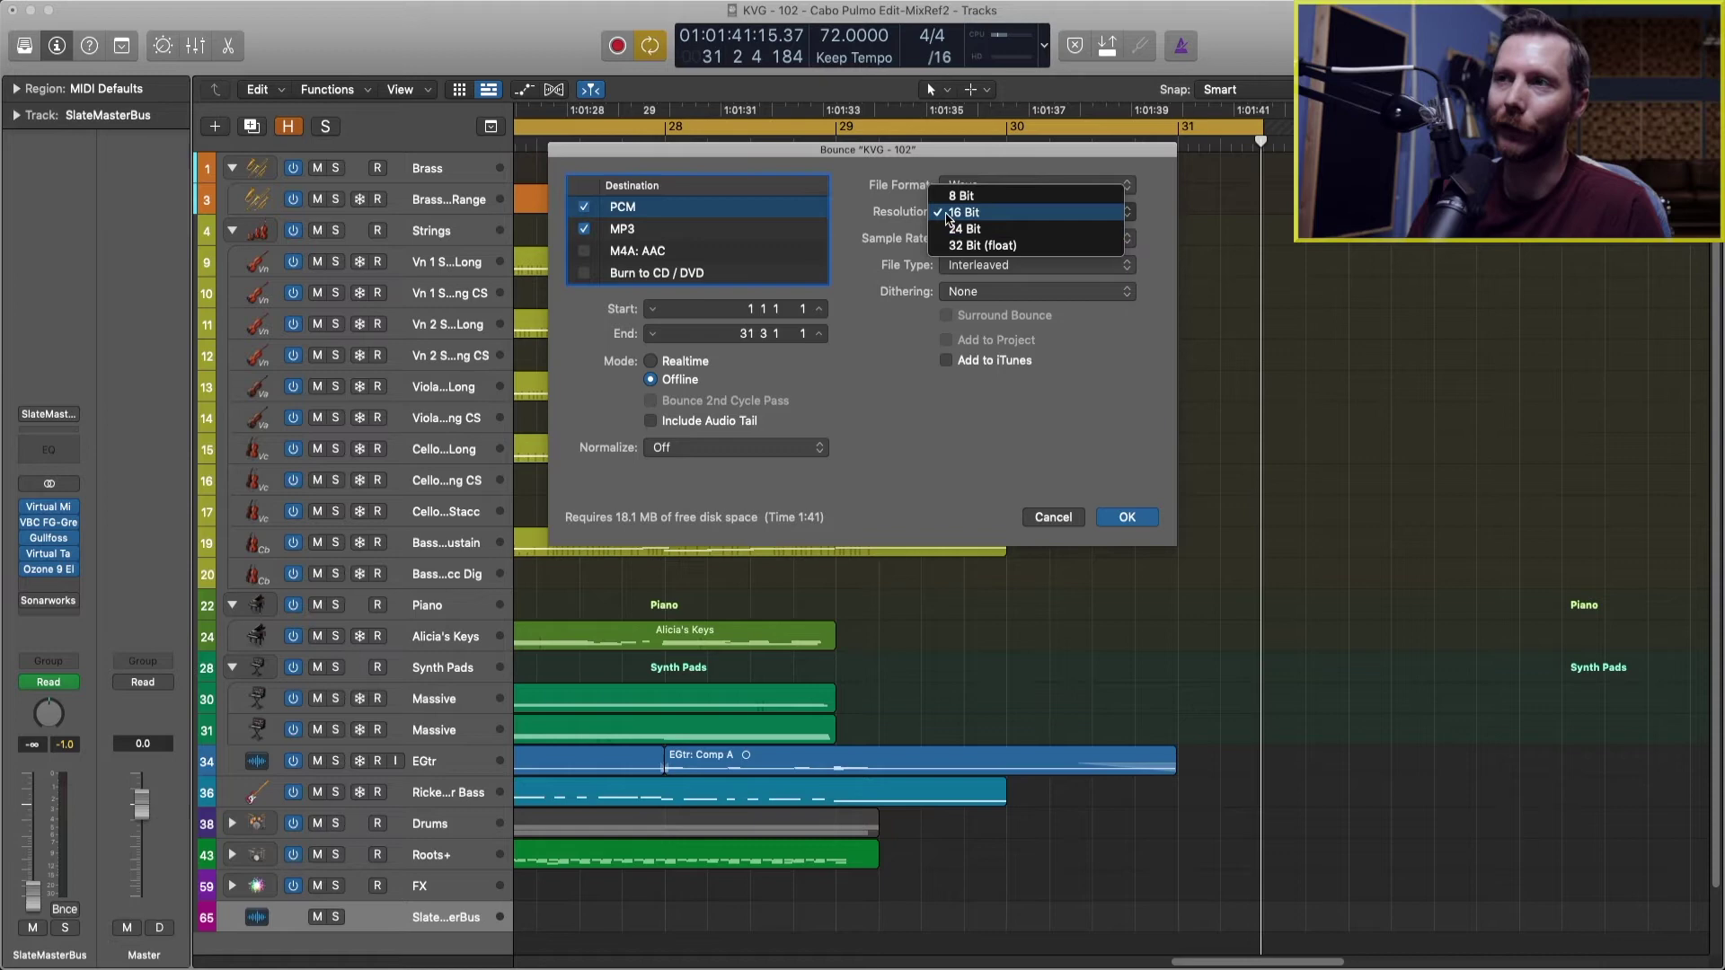
{"action": "left_click", "coordinate": [992, 213]}
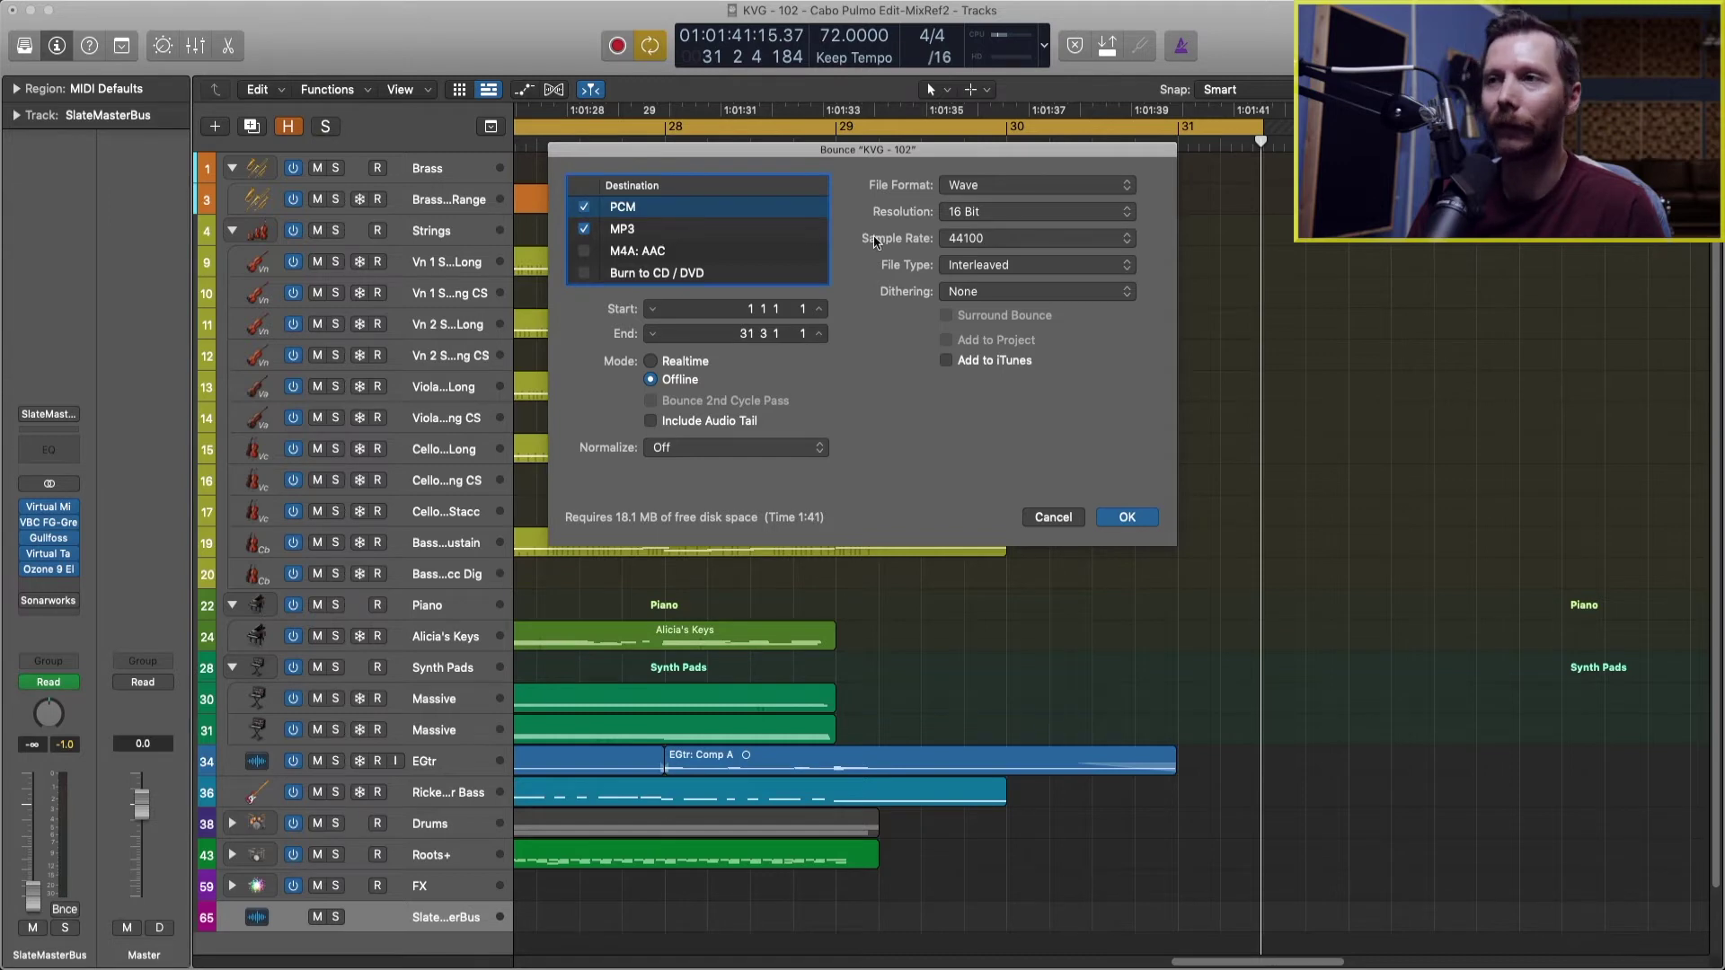
{"action": "left_click", "coordinate": [984, 292]}
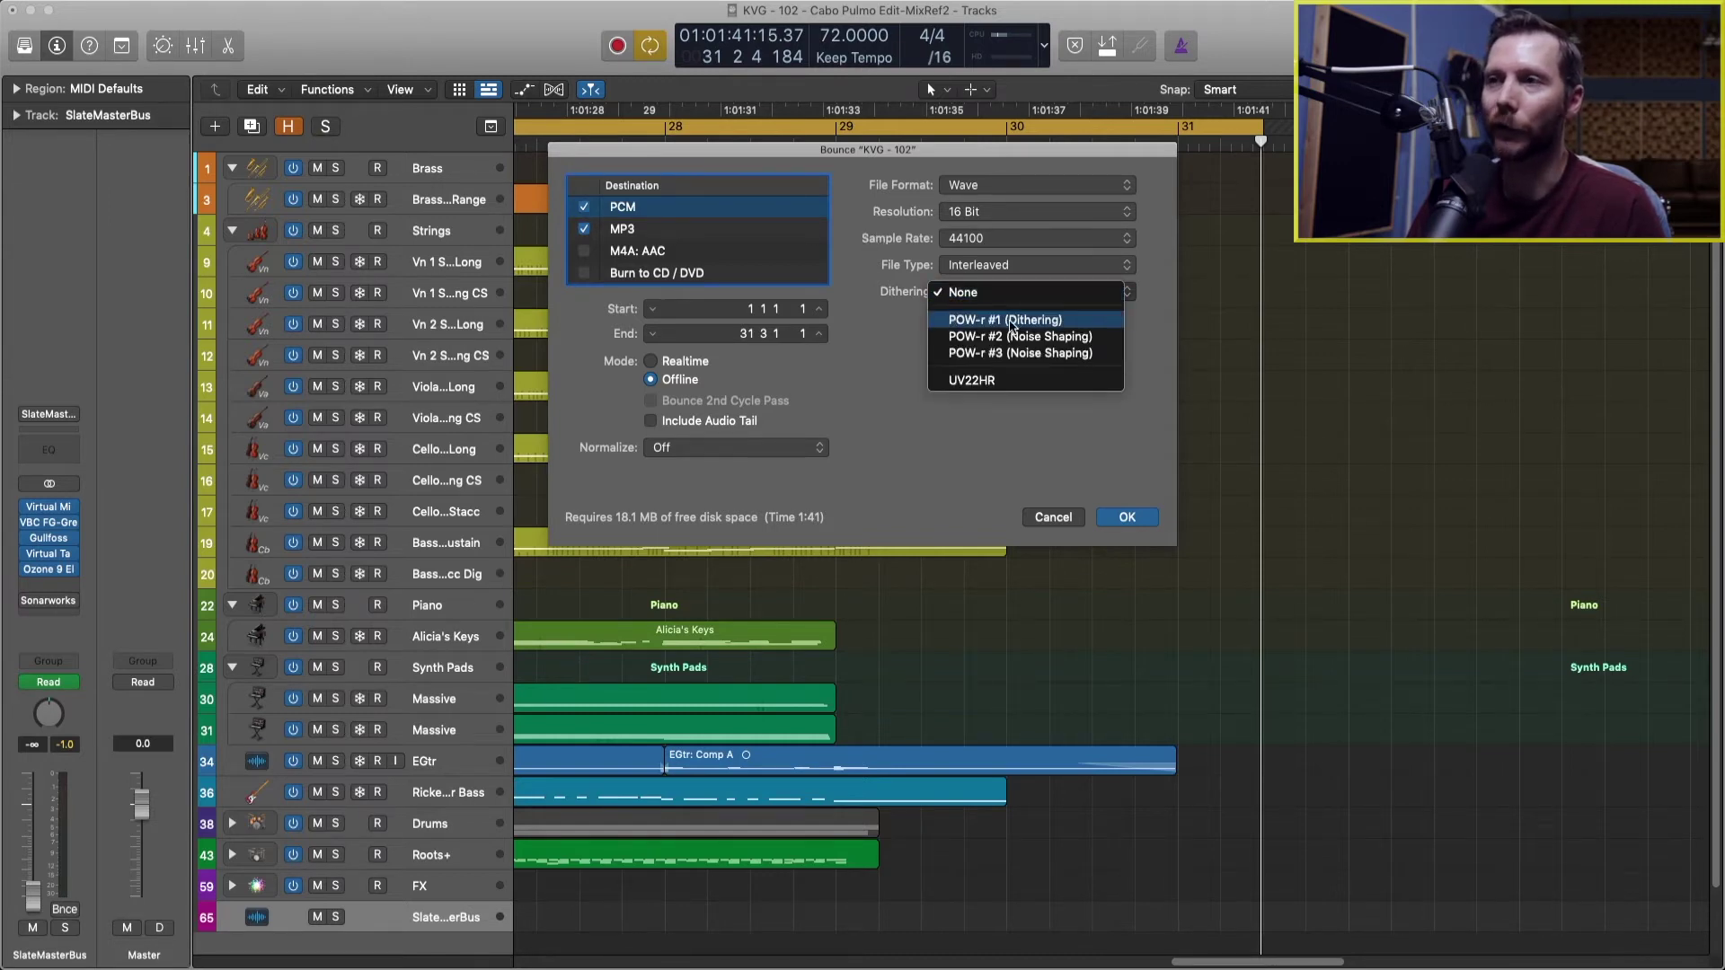
{"action": "left_click", "coordinate": [1012, 324]}
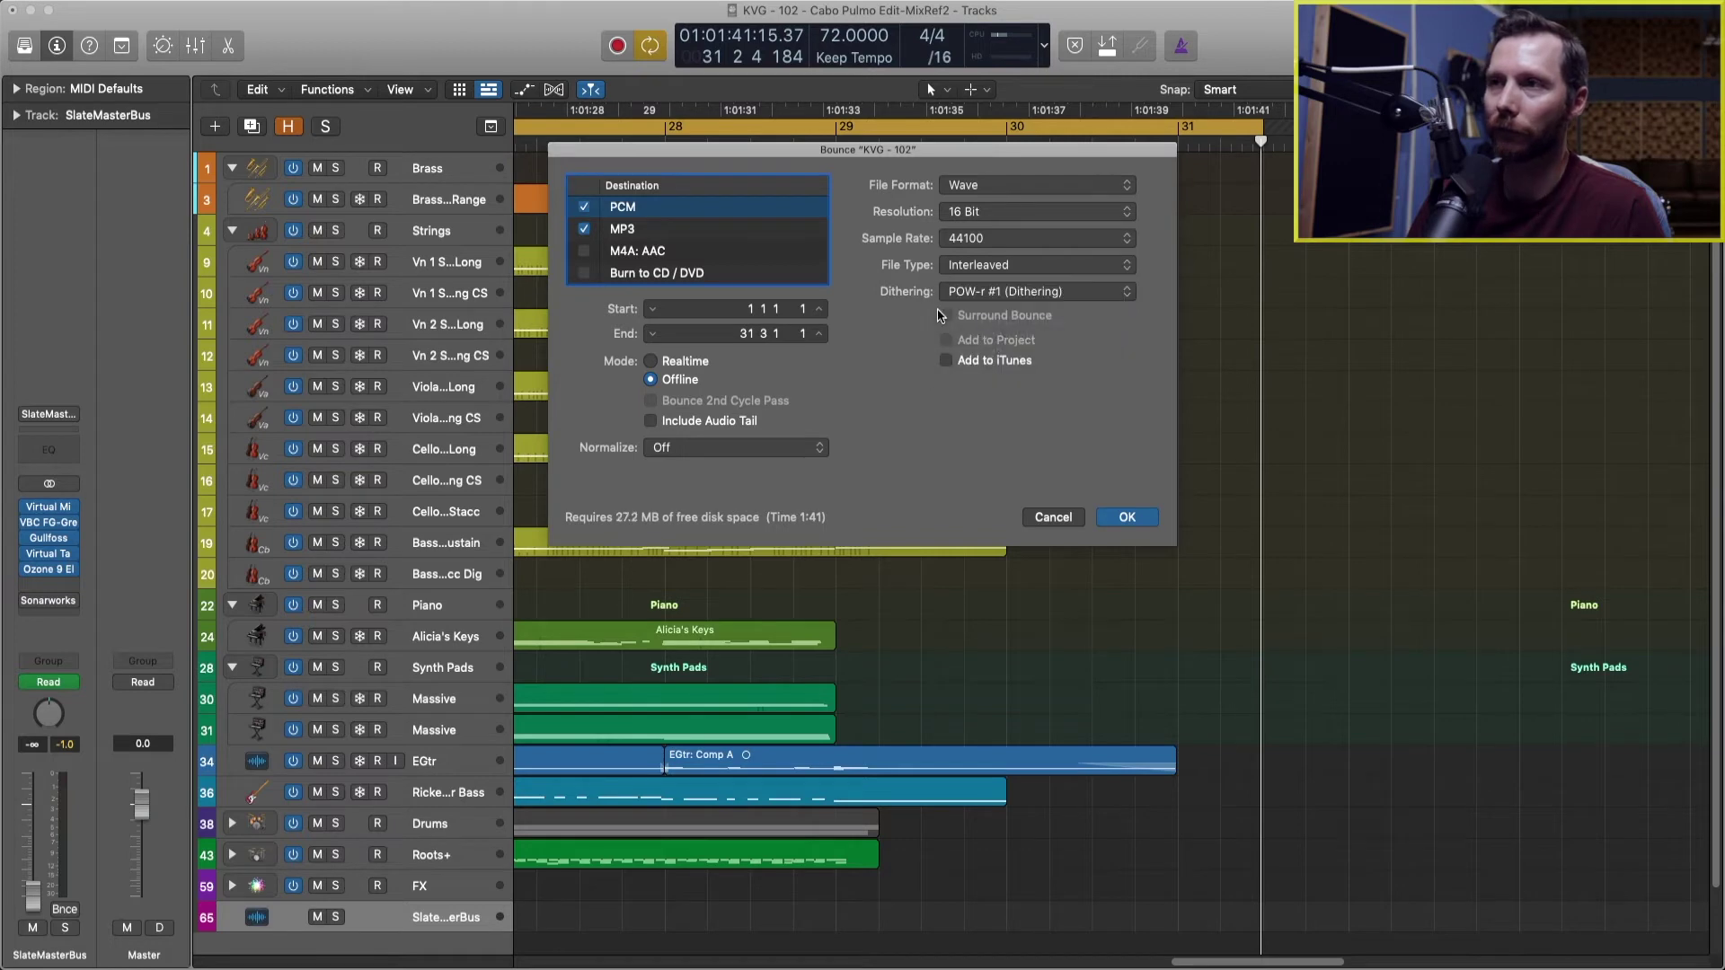
Show the MP3 settings and leave Bit Rate Stereo at 320 kbps after briefly trying 192.
{"action": "left_click", "coordinate": [662, 232]}
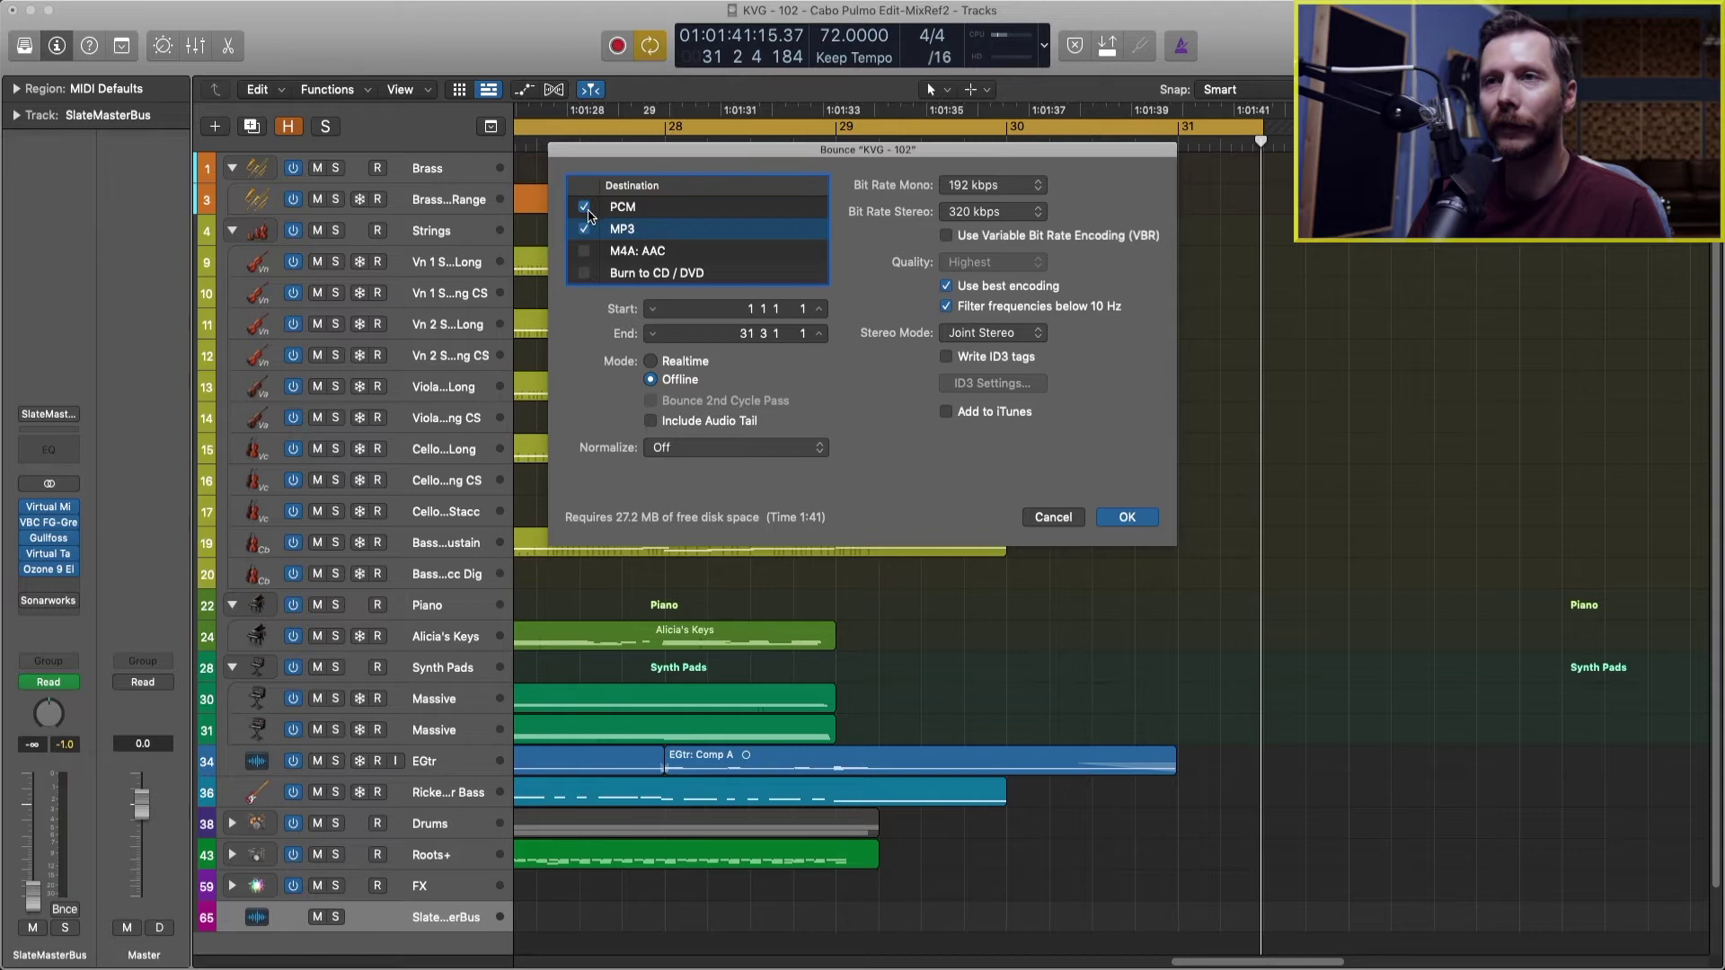
{"action": "left_click", "coordinate": [667, 213]}
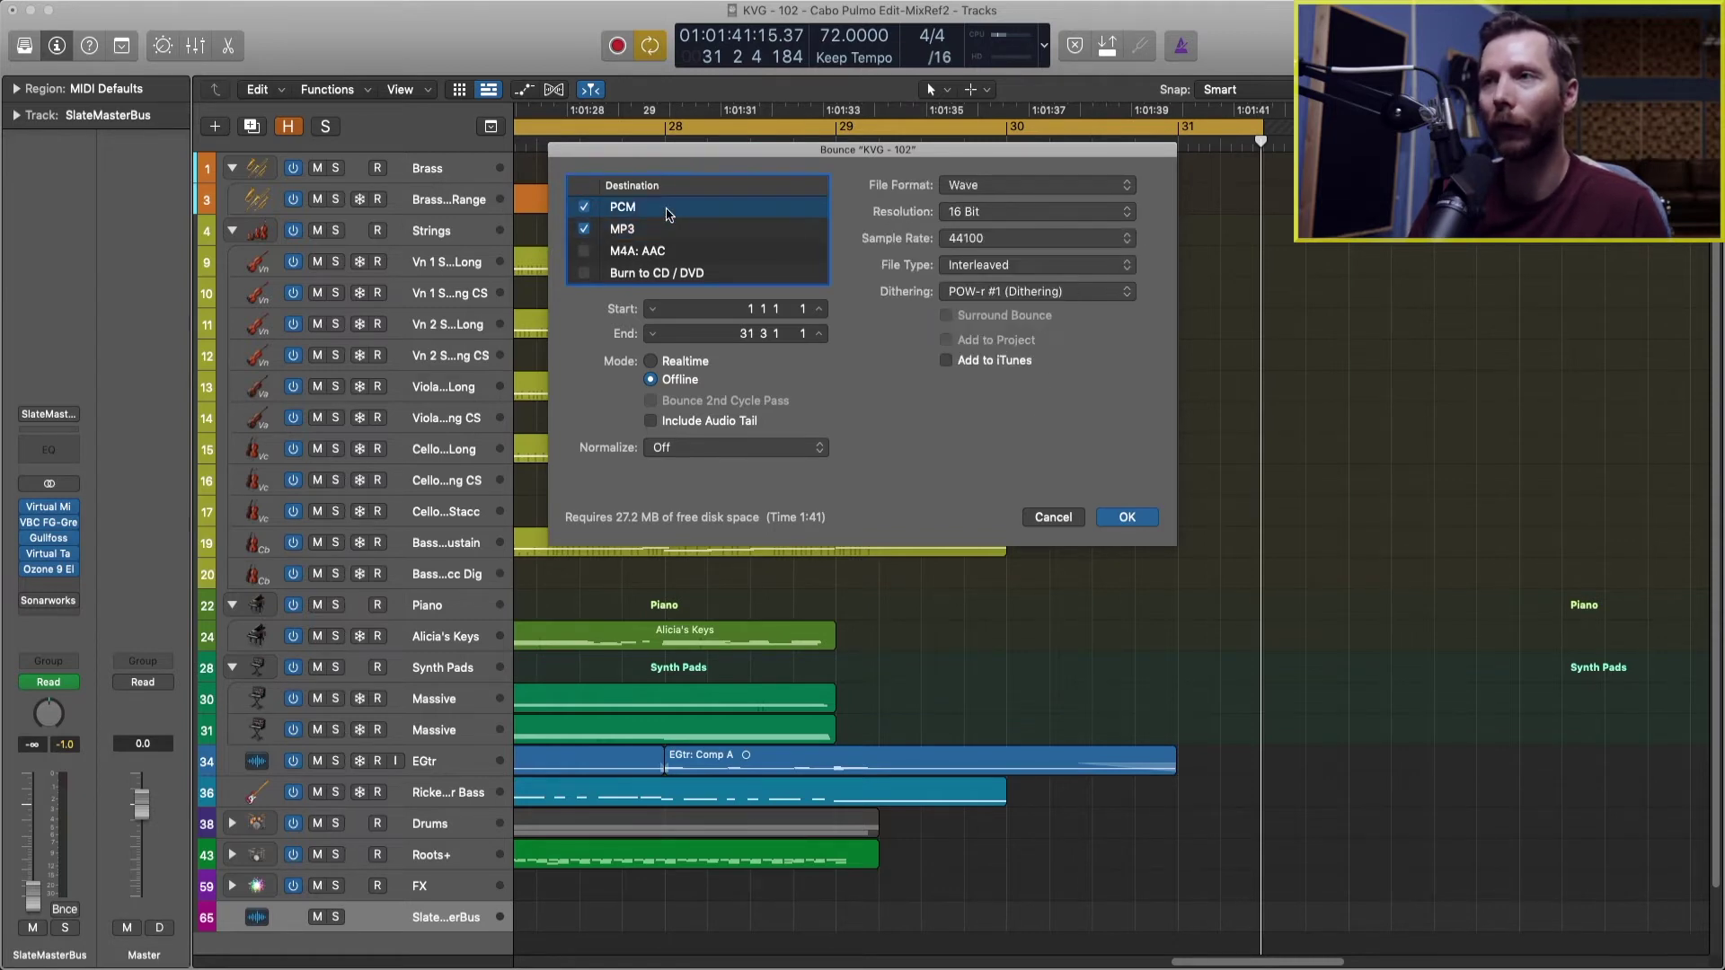
{"action": "left_click", "coordinate": [603, 235]}
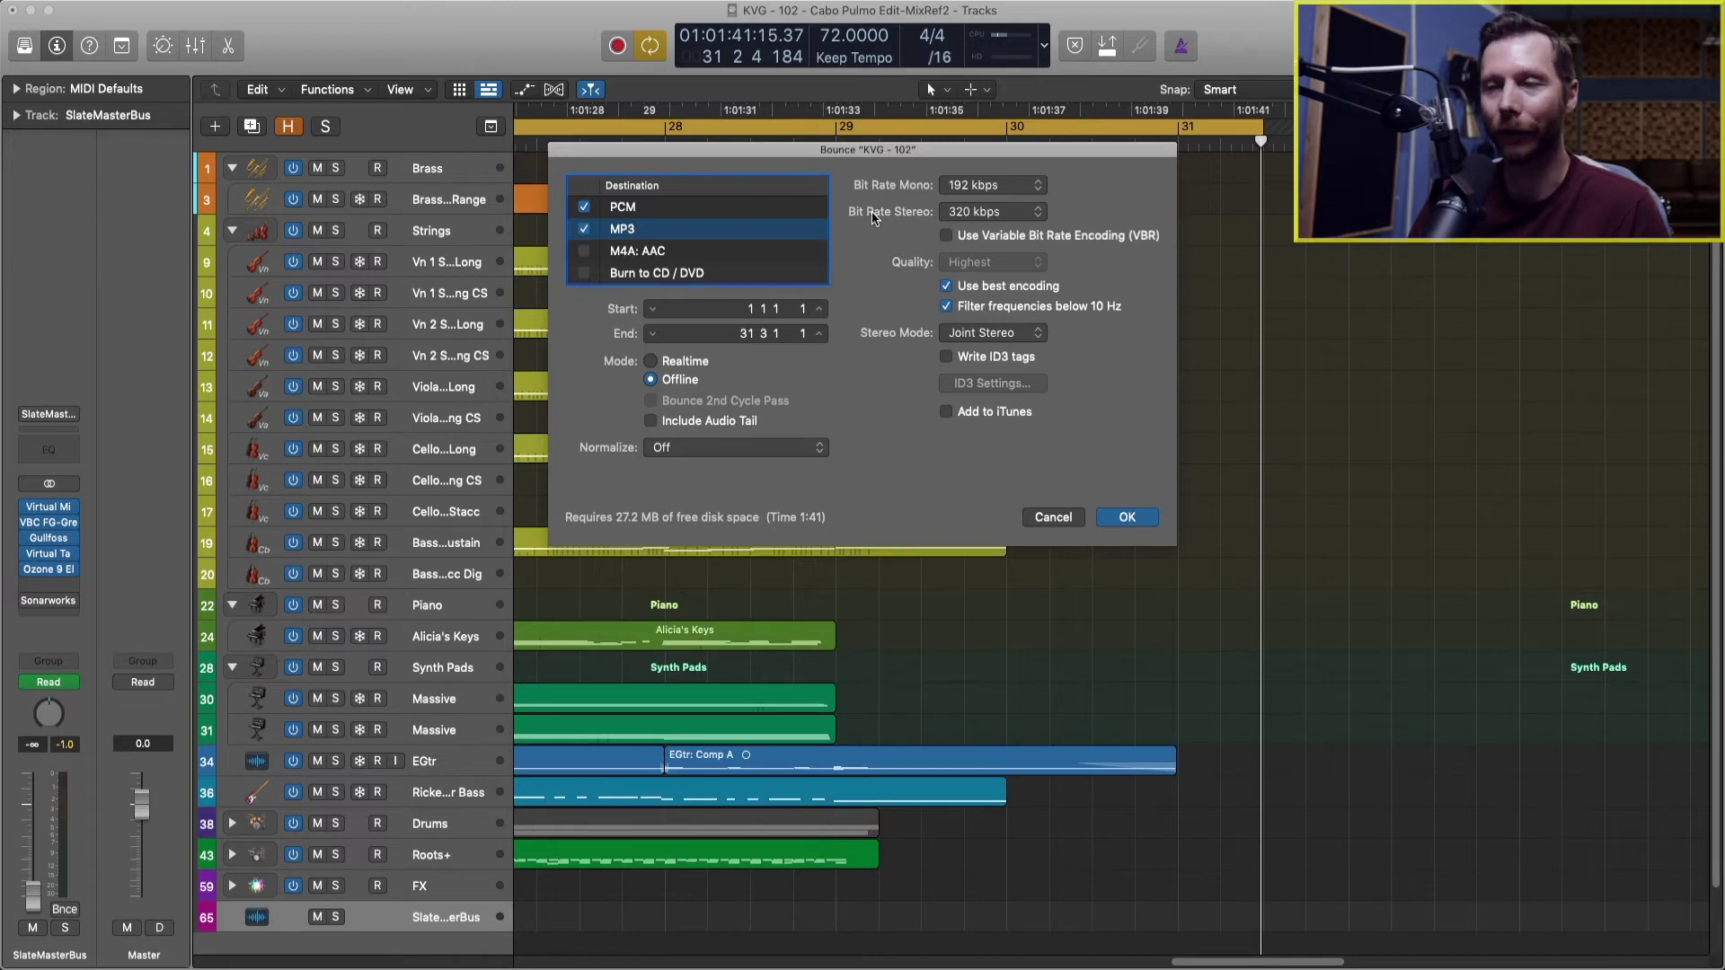
{"action": "left_click", "coordinate": [977, 214]}
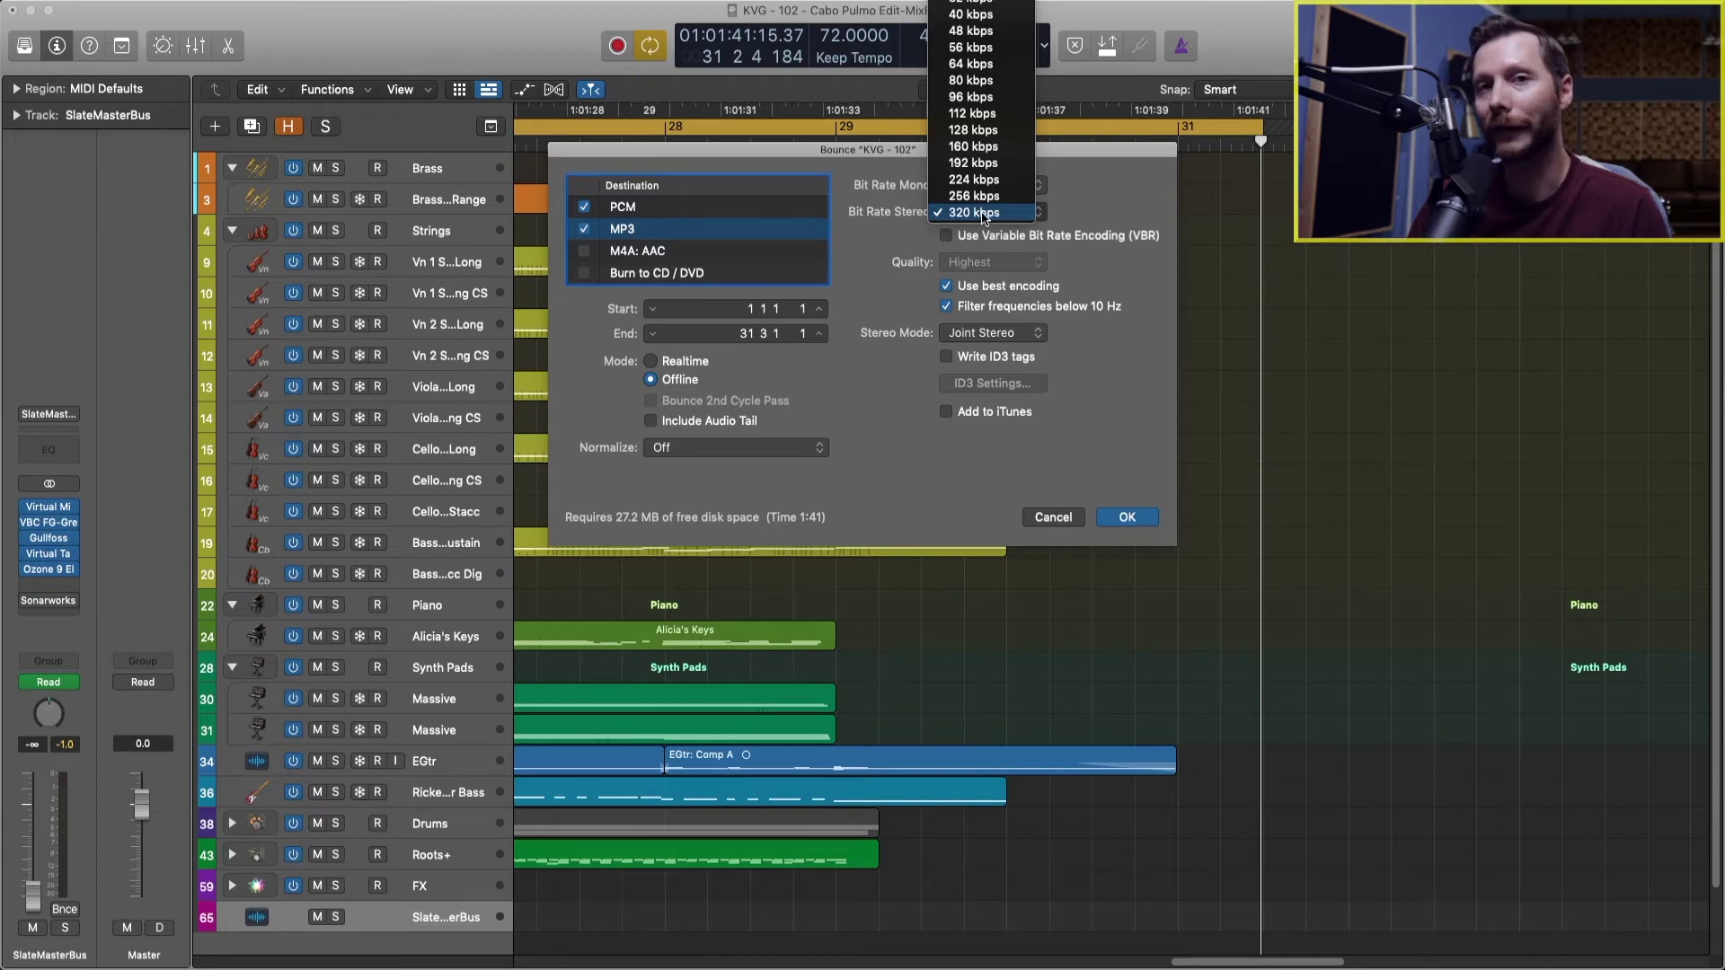
{"action": "left_click", "coordinate": [978, 165]}
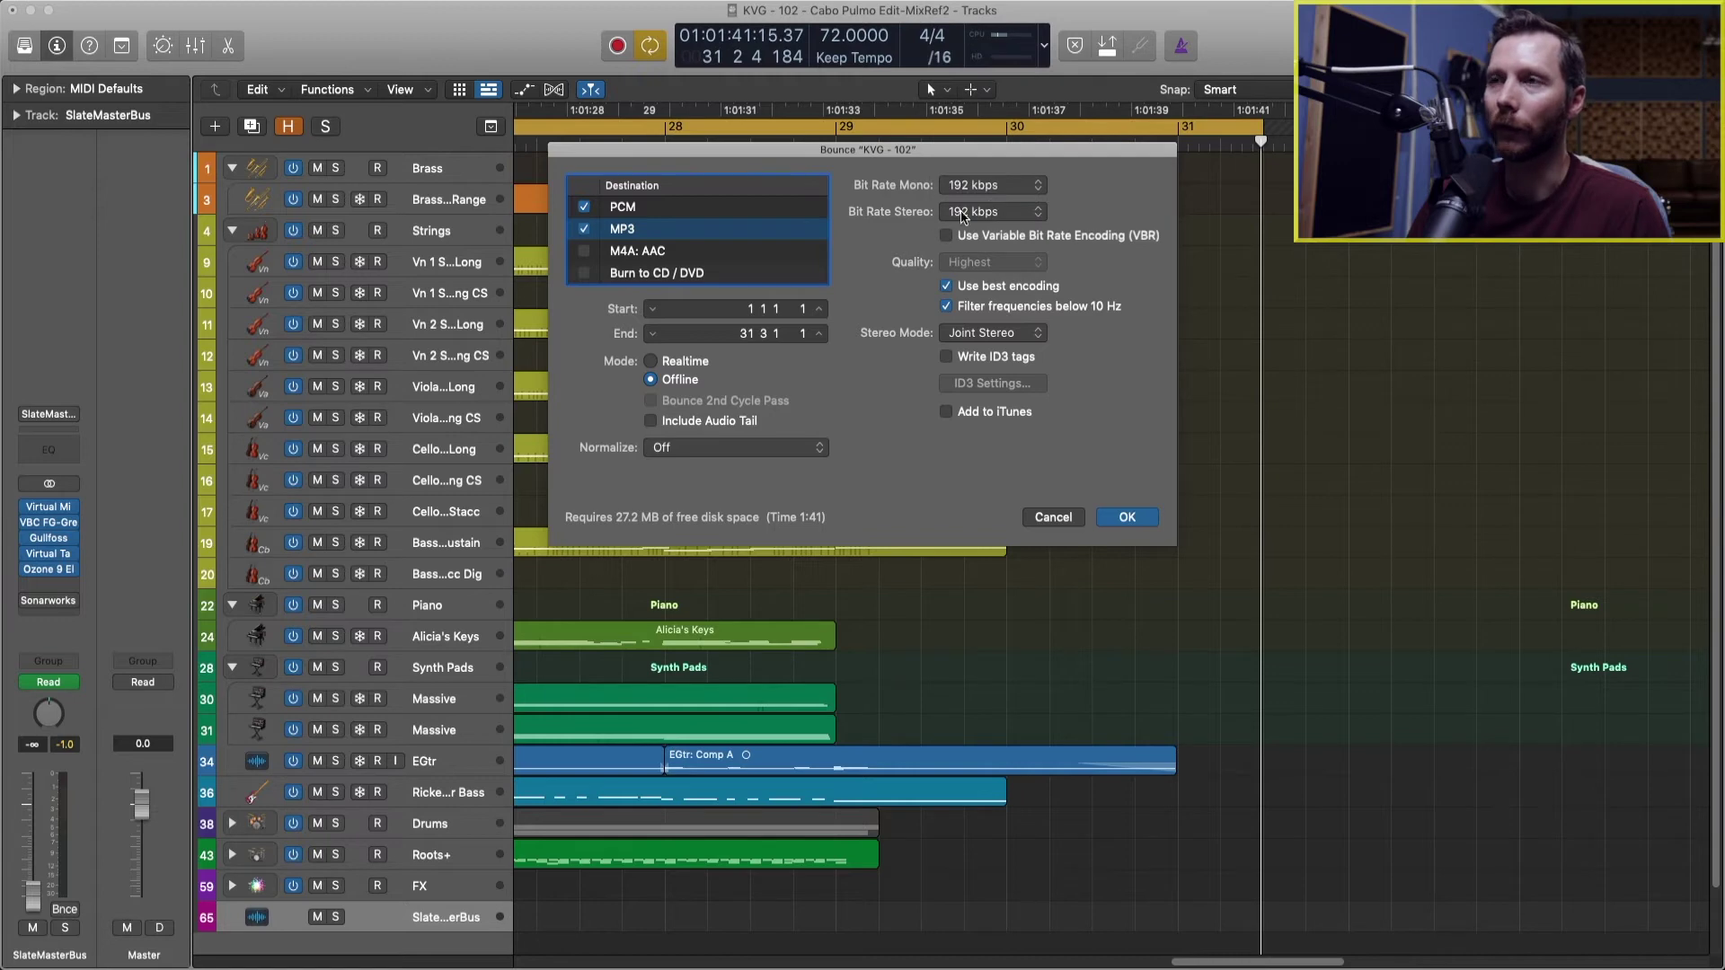
{"action": "left_click", "coordinate": [967, 216]}
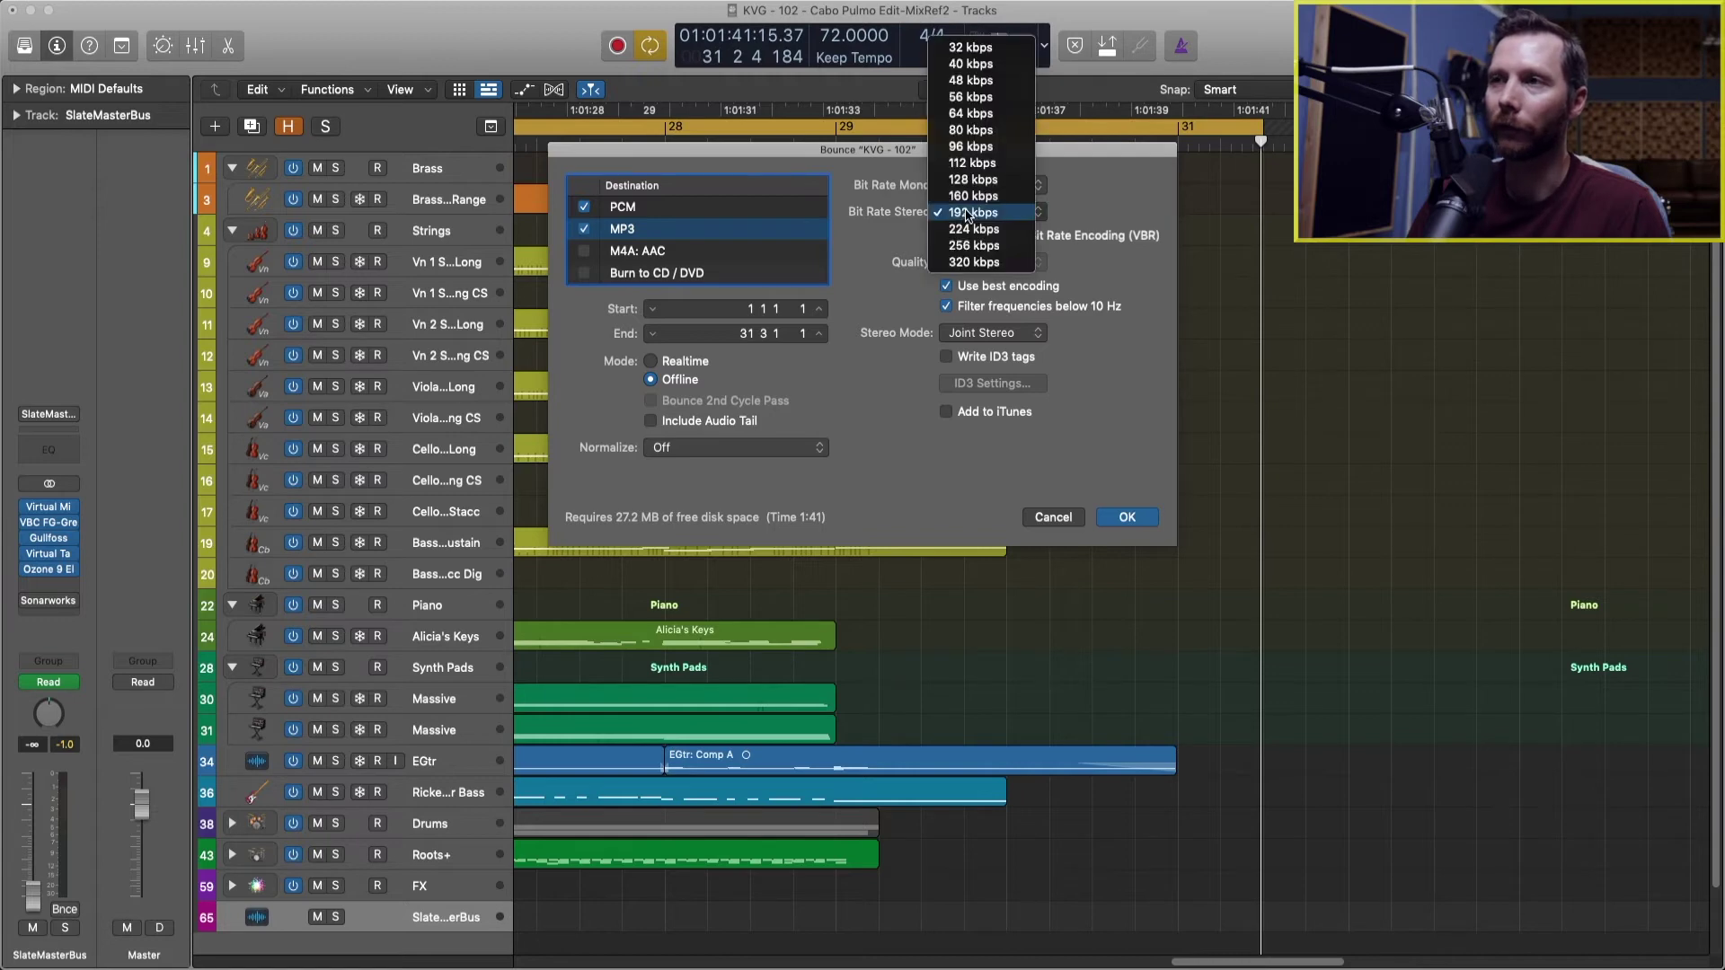
{"action": "left_click", "coordinate": [965, 263]}
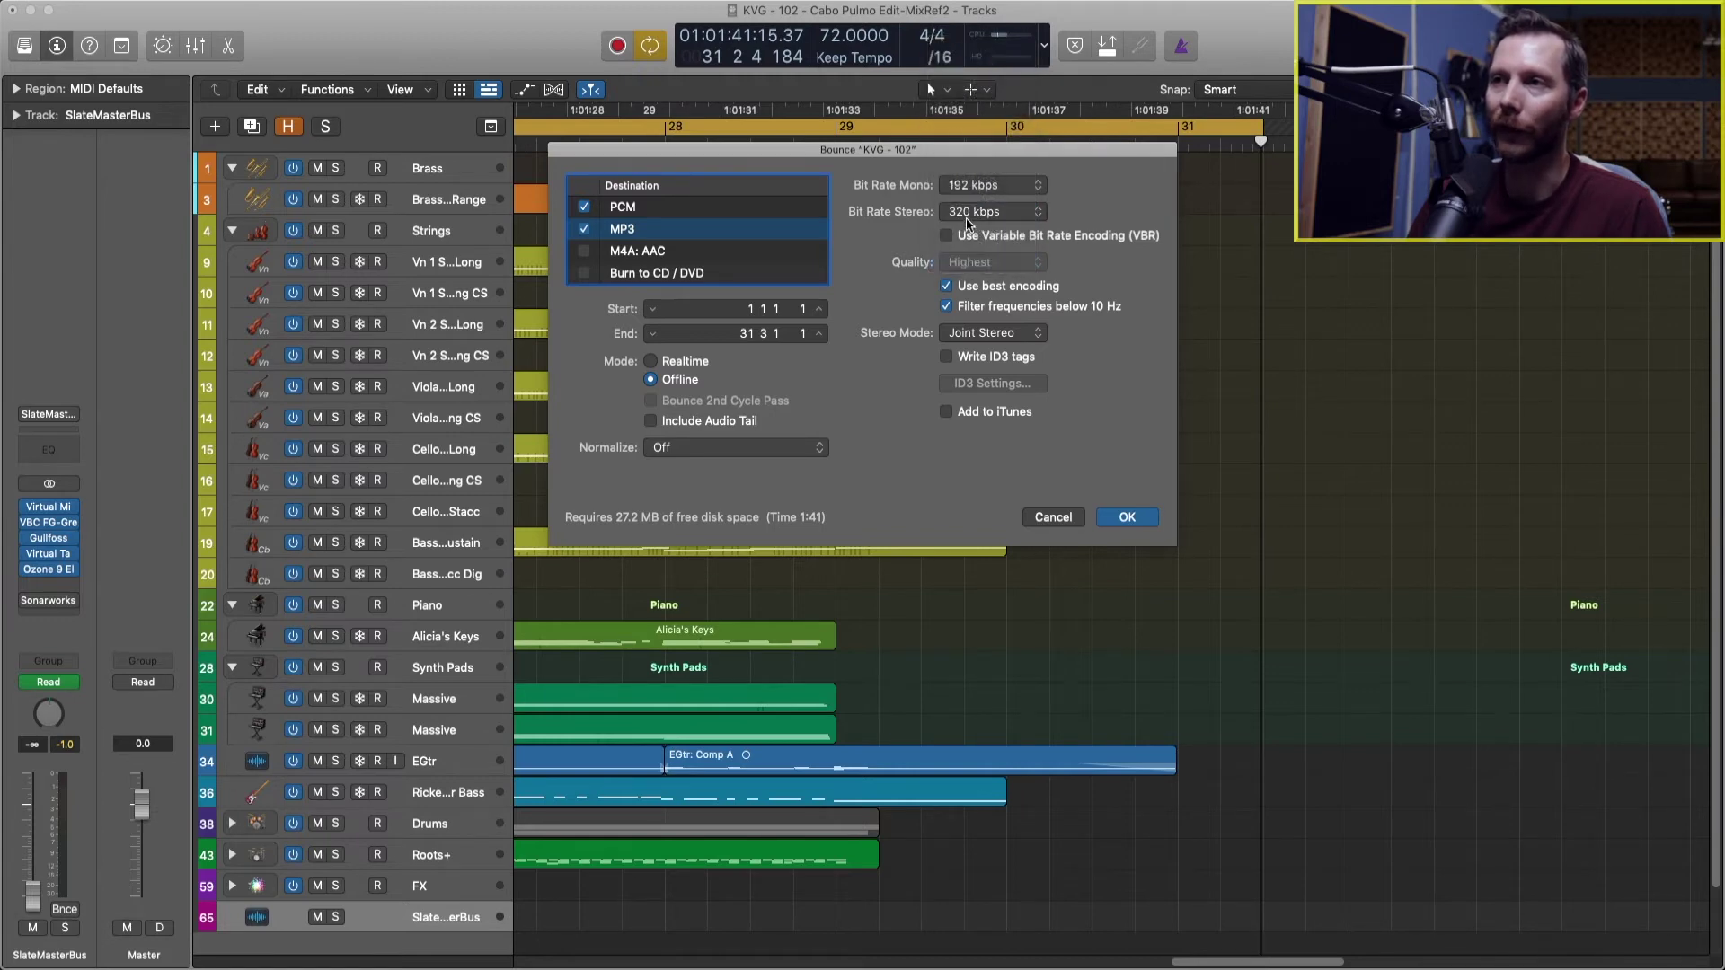
{"action": "left_click", "coordinate": [947, 358]}
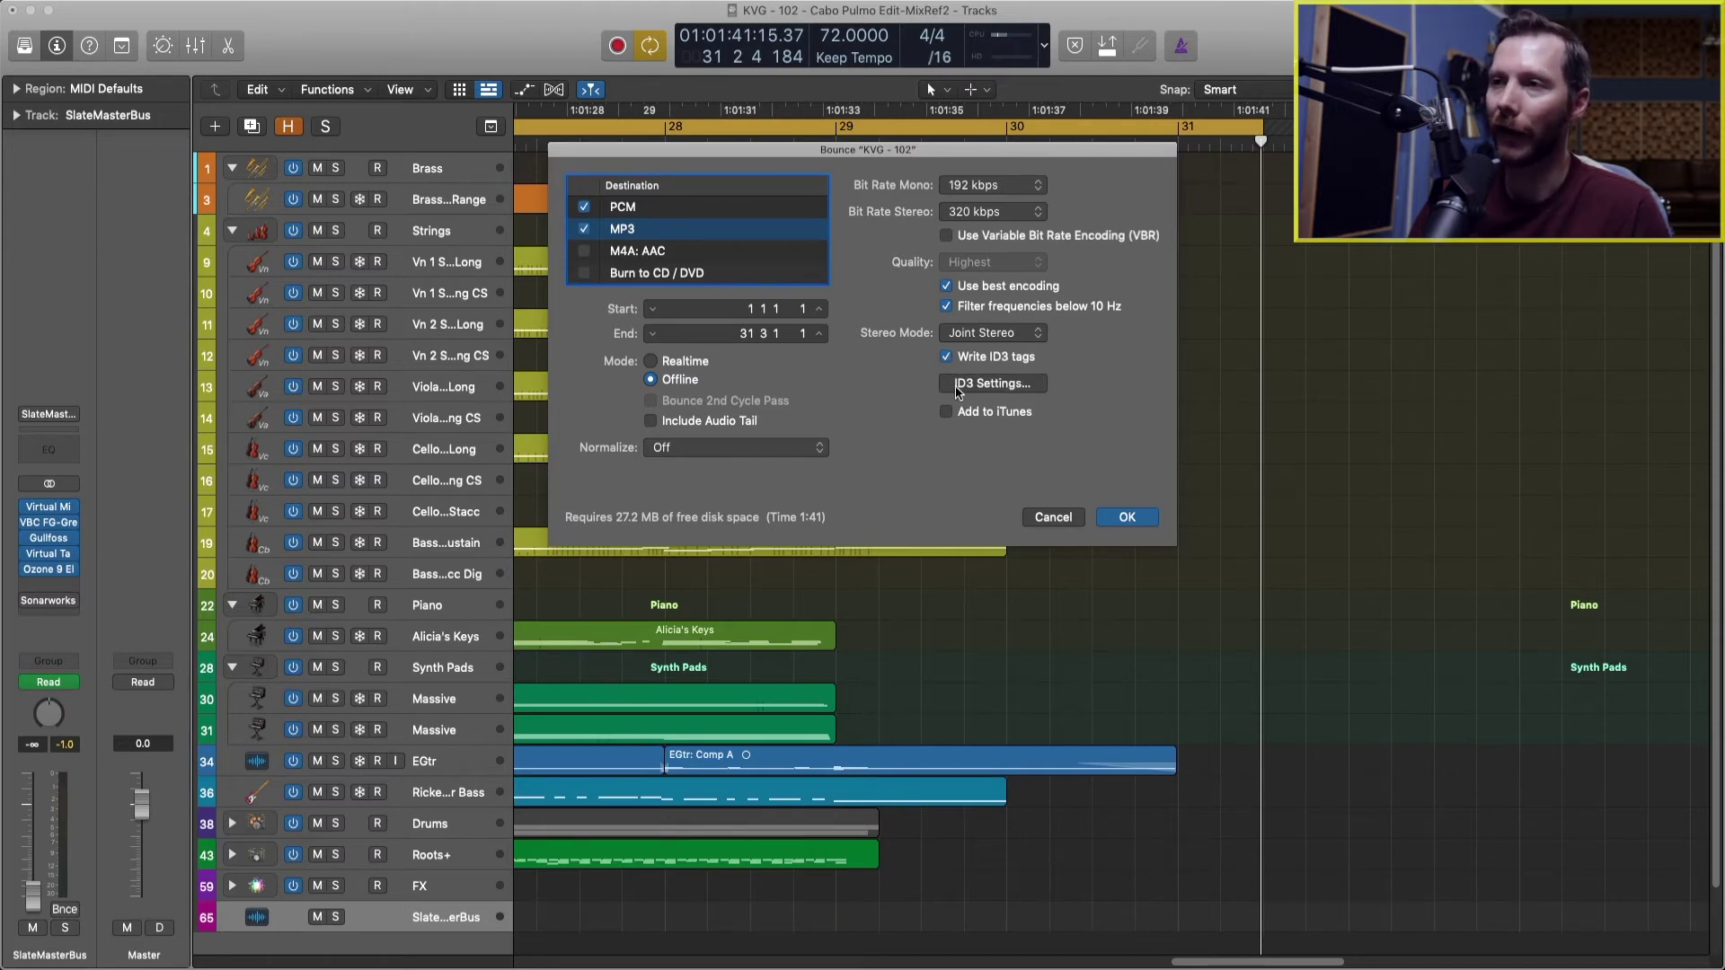
{"action": "left_click", "coordinate": [991, 385]}
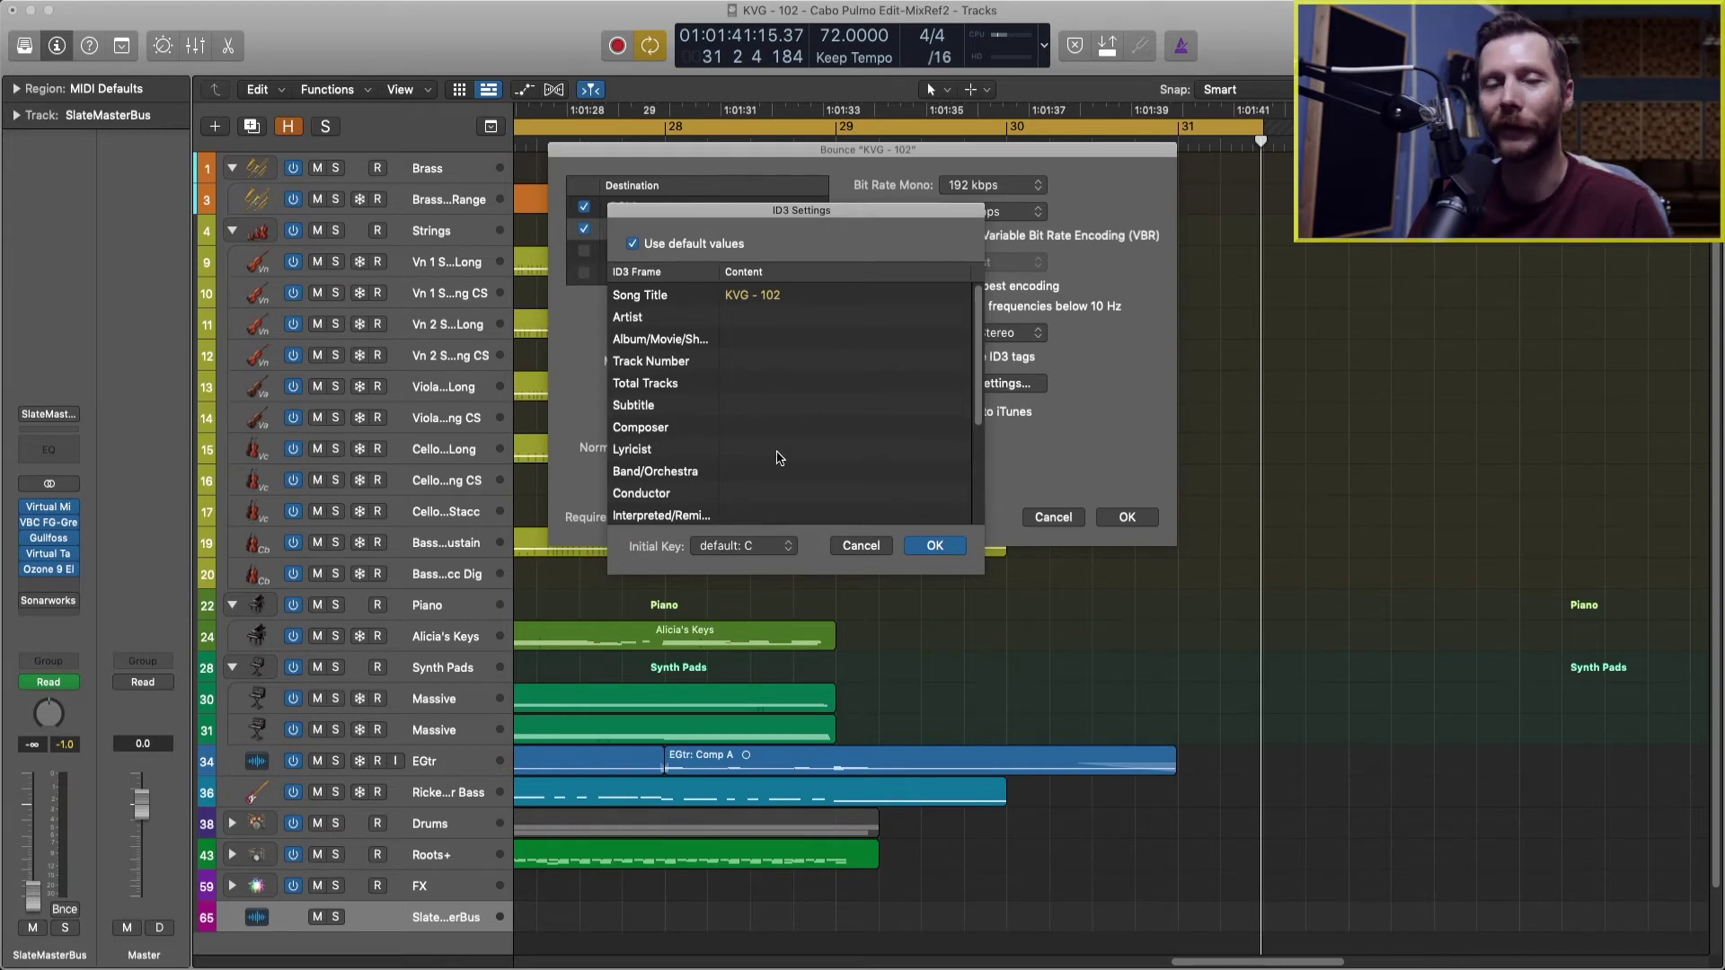
{"action": "left_click", "coordinate": [935, 548]}
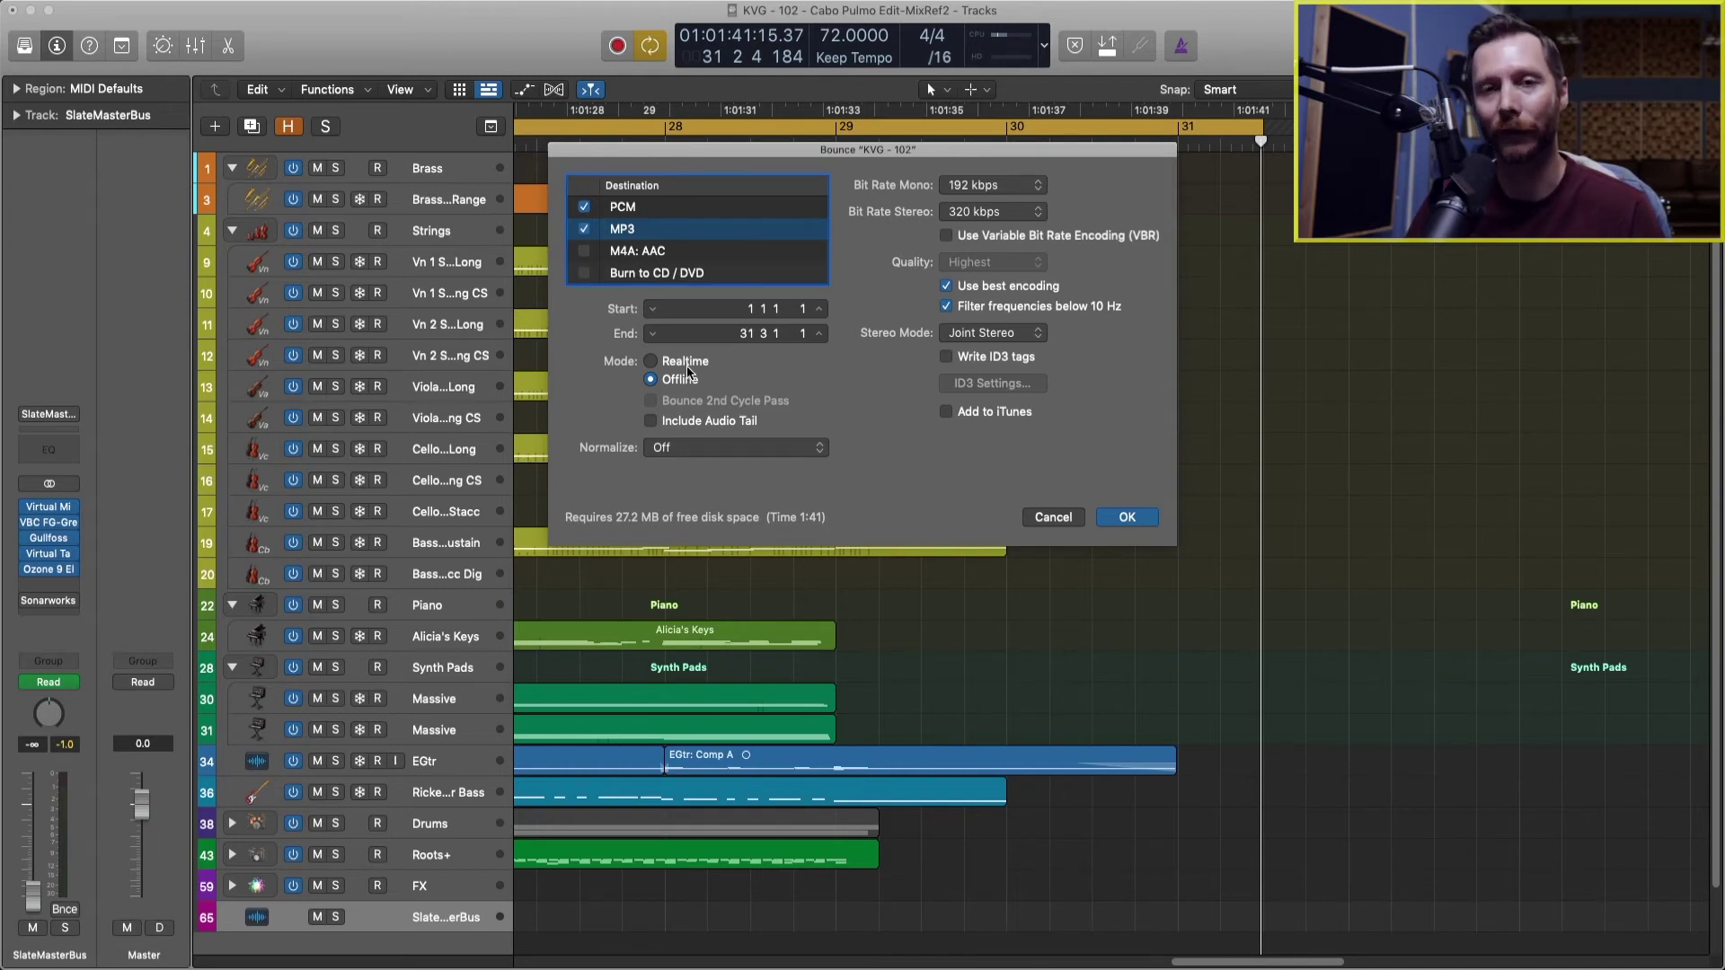
{"action": "left_click", "coordinate": [659, 422]}
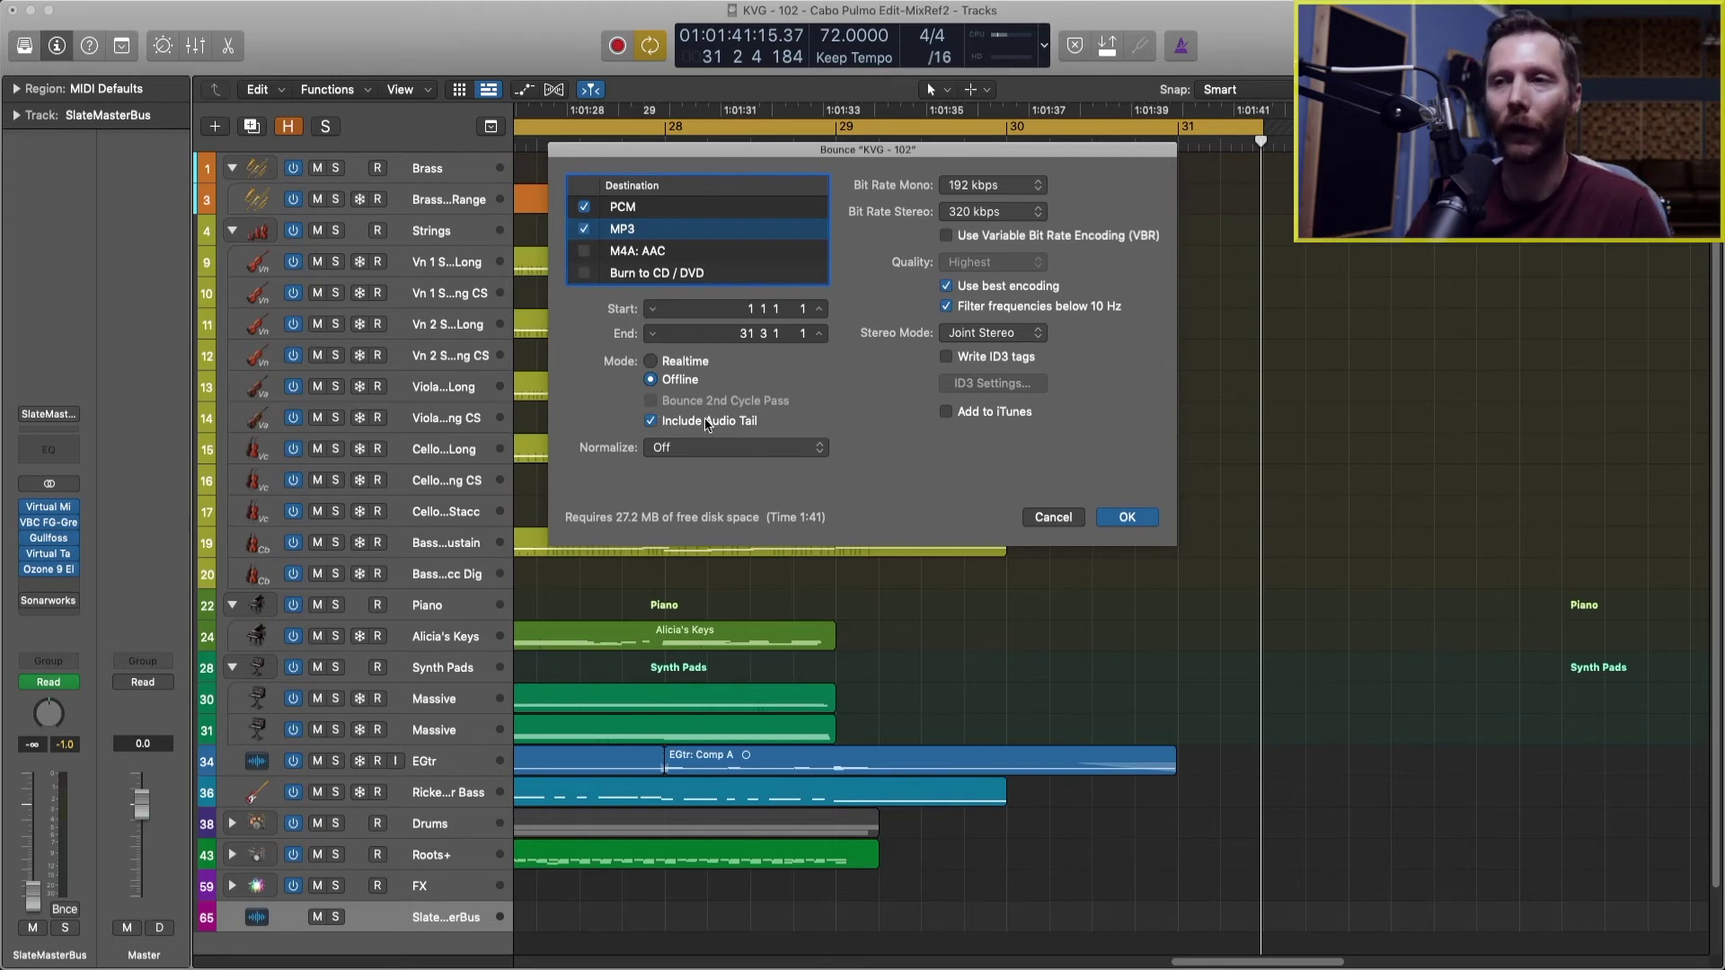
{"action": "left_click", "coordinate": [652, 423]}
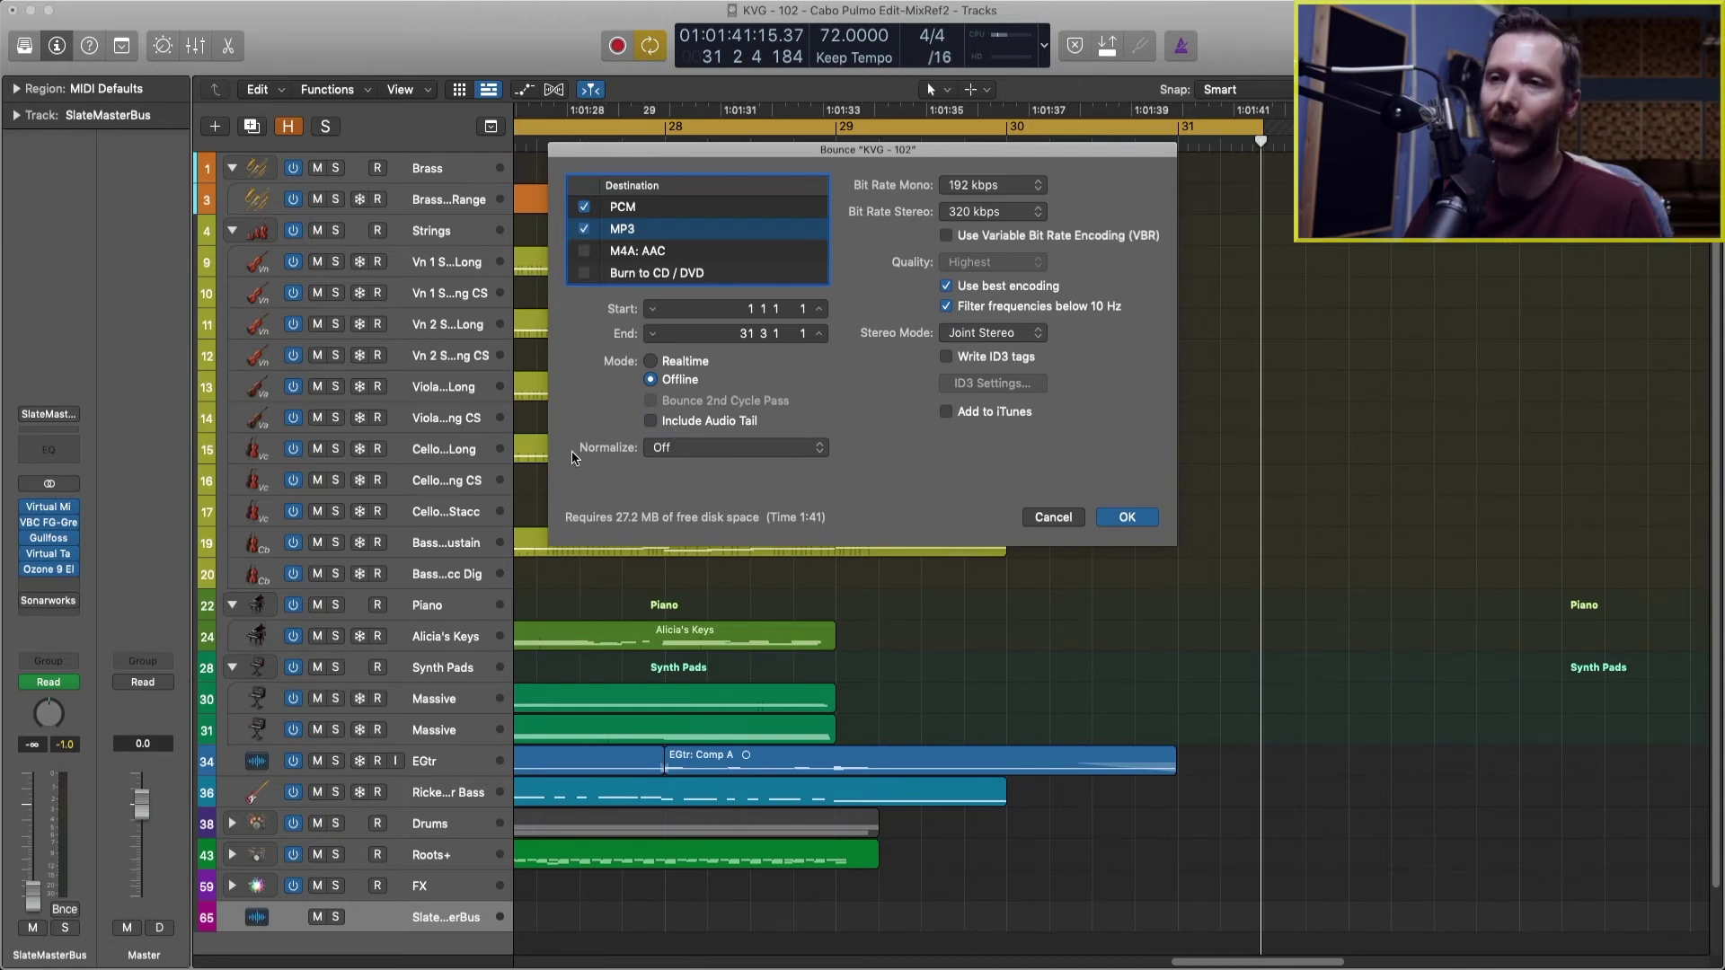
{"action": "left_click", "coordinate": [680, 453]}
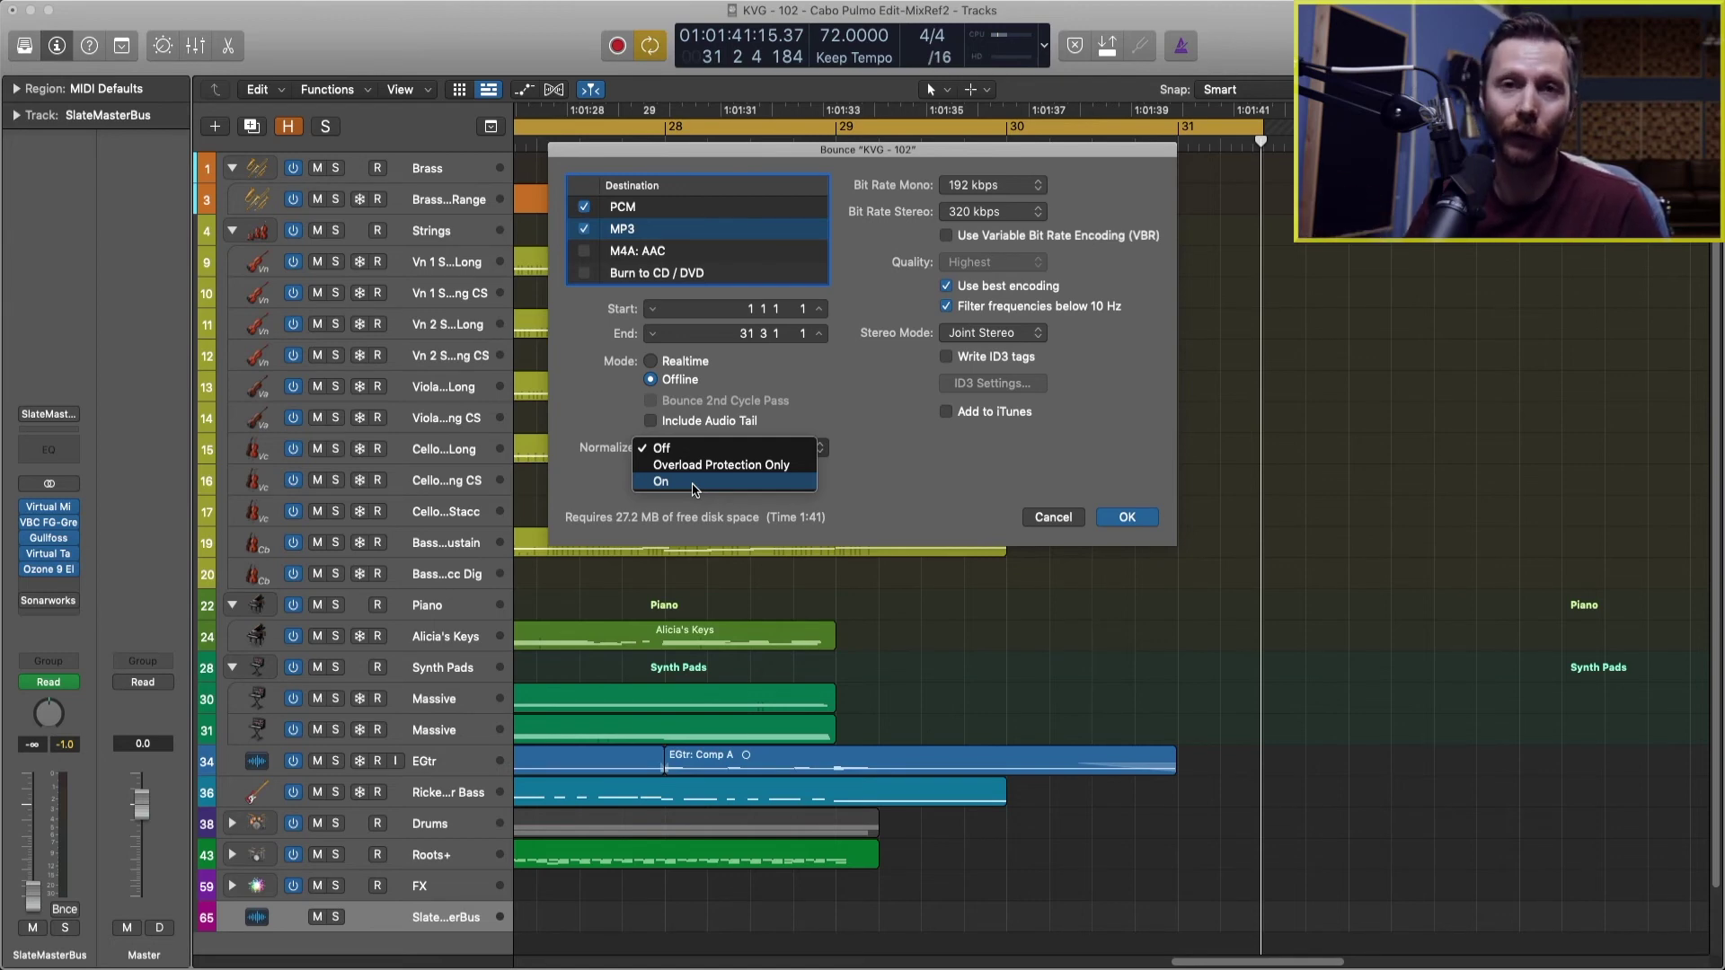
{"action": "left_click", "coordinate": [684, 464]}
{"action": "left_click", "coordinate": [676, 450]}
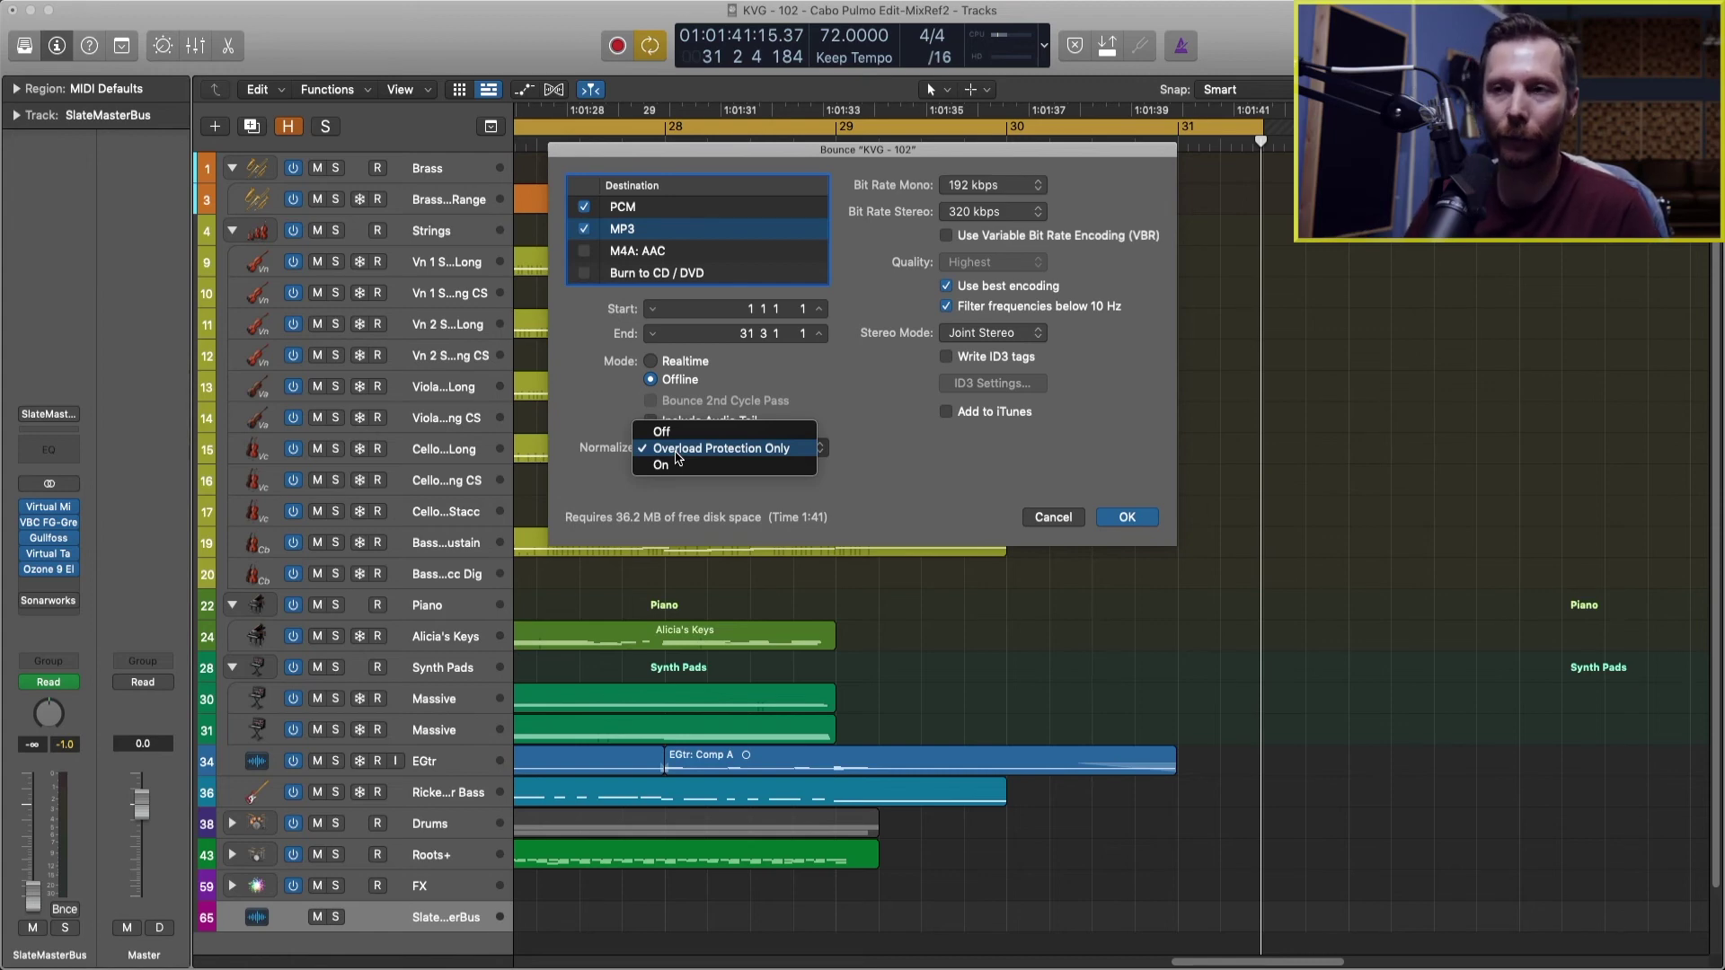
{"action": "left_click", "coordinate": [662, 432]}
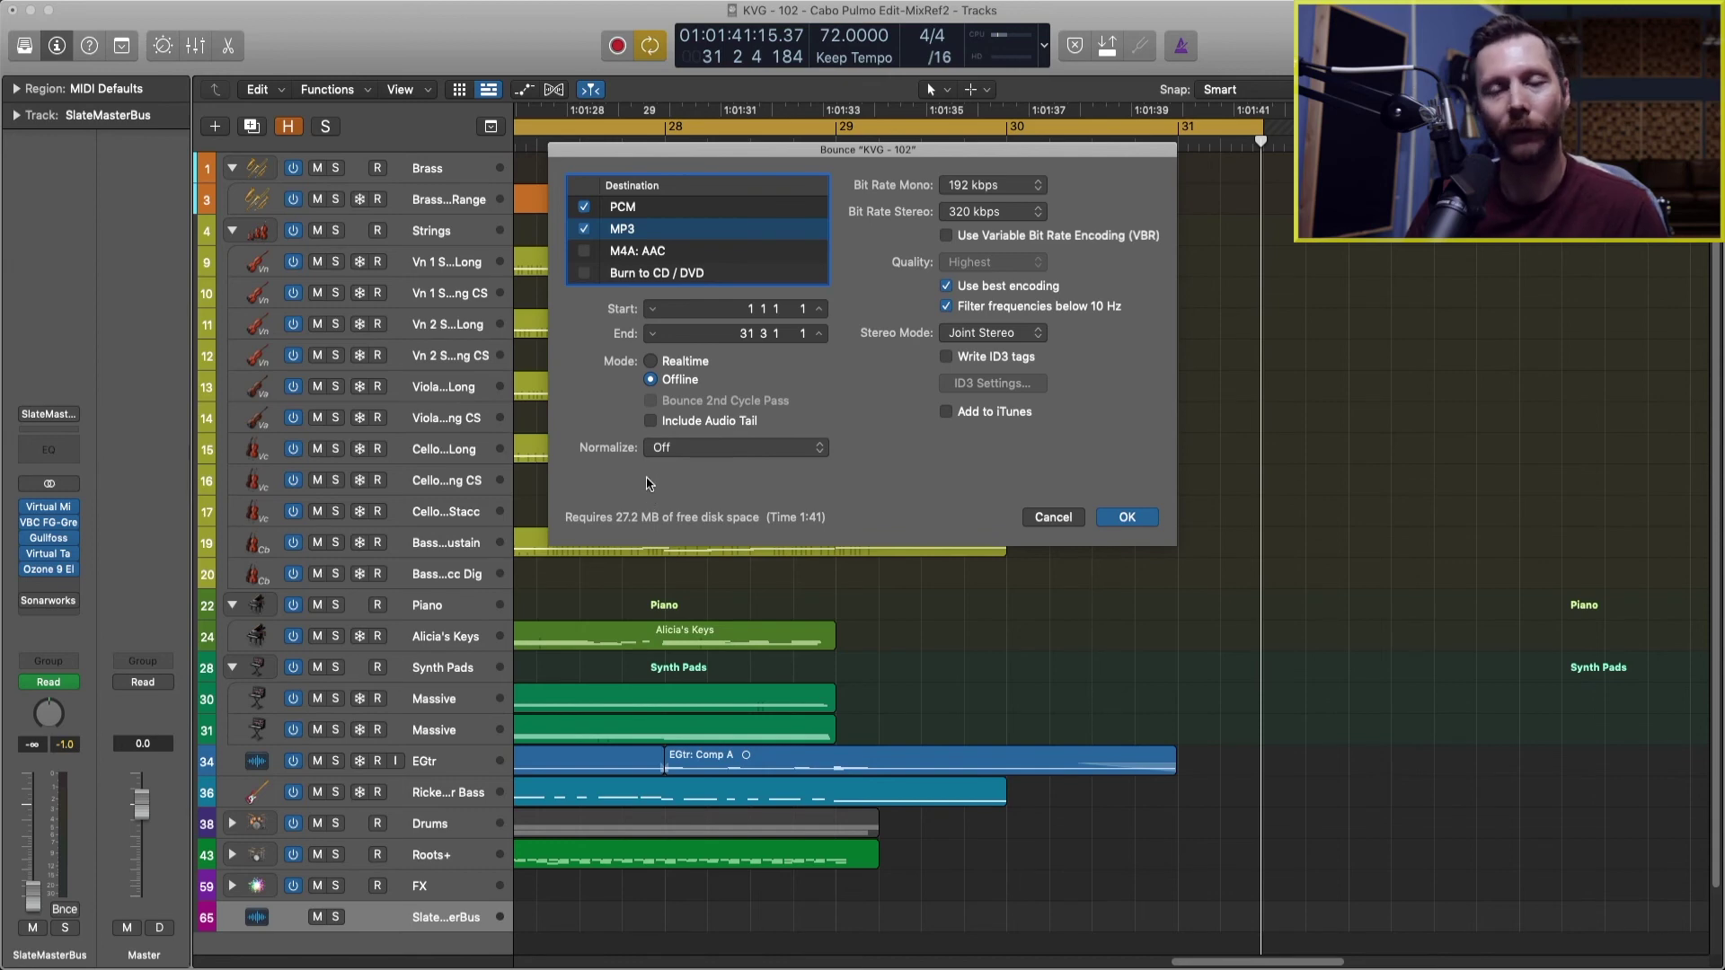
{"action": "left_click", "coordinate": [693, 449]}
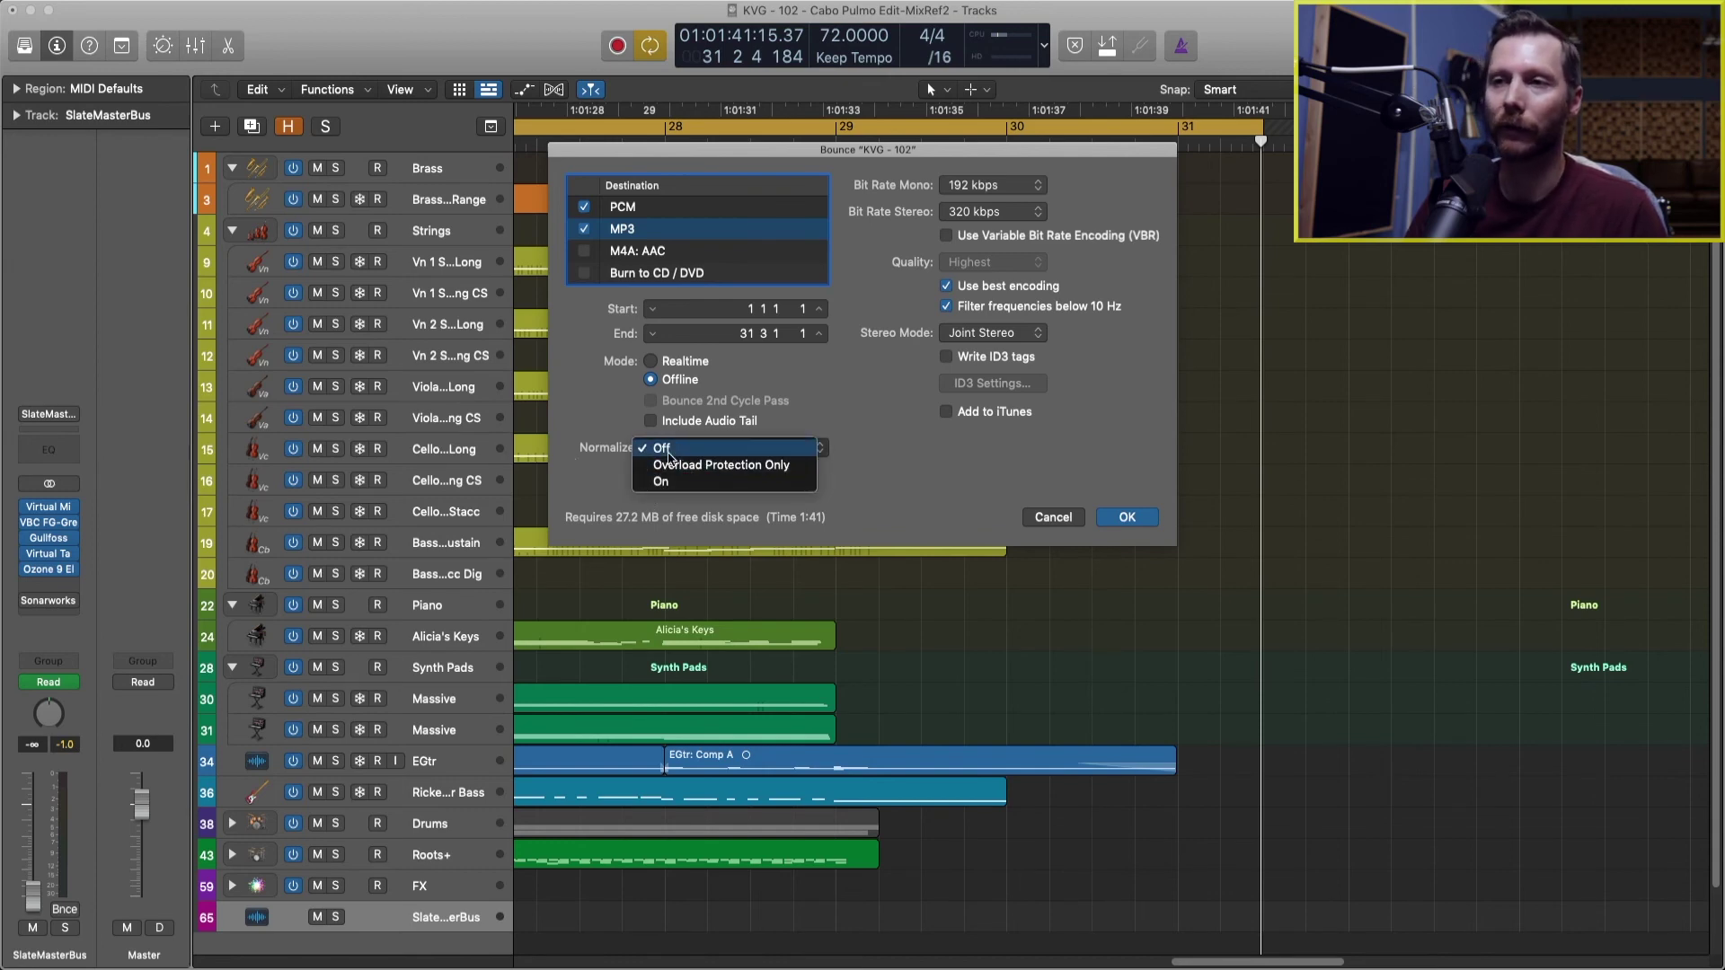
{"action": "left_click", "coordinate": [604, 492]}
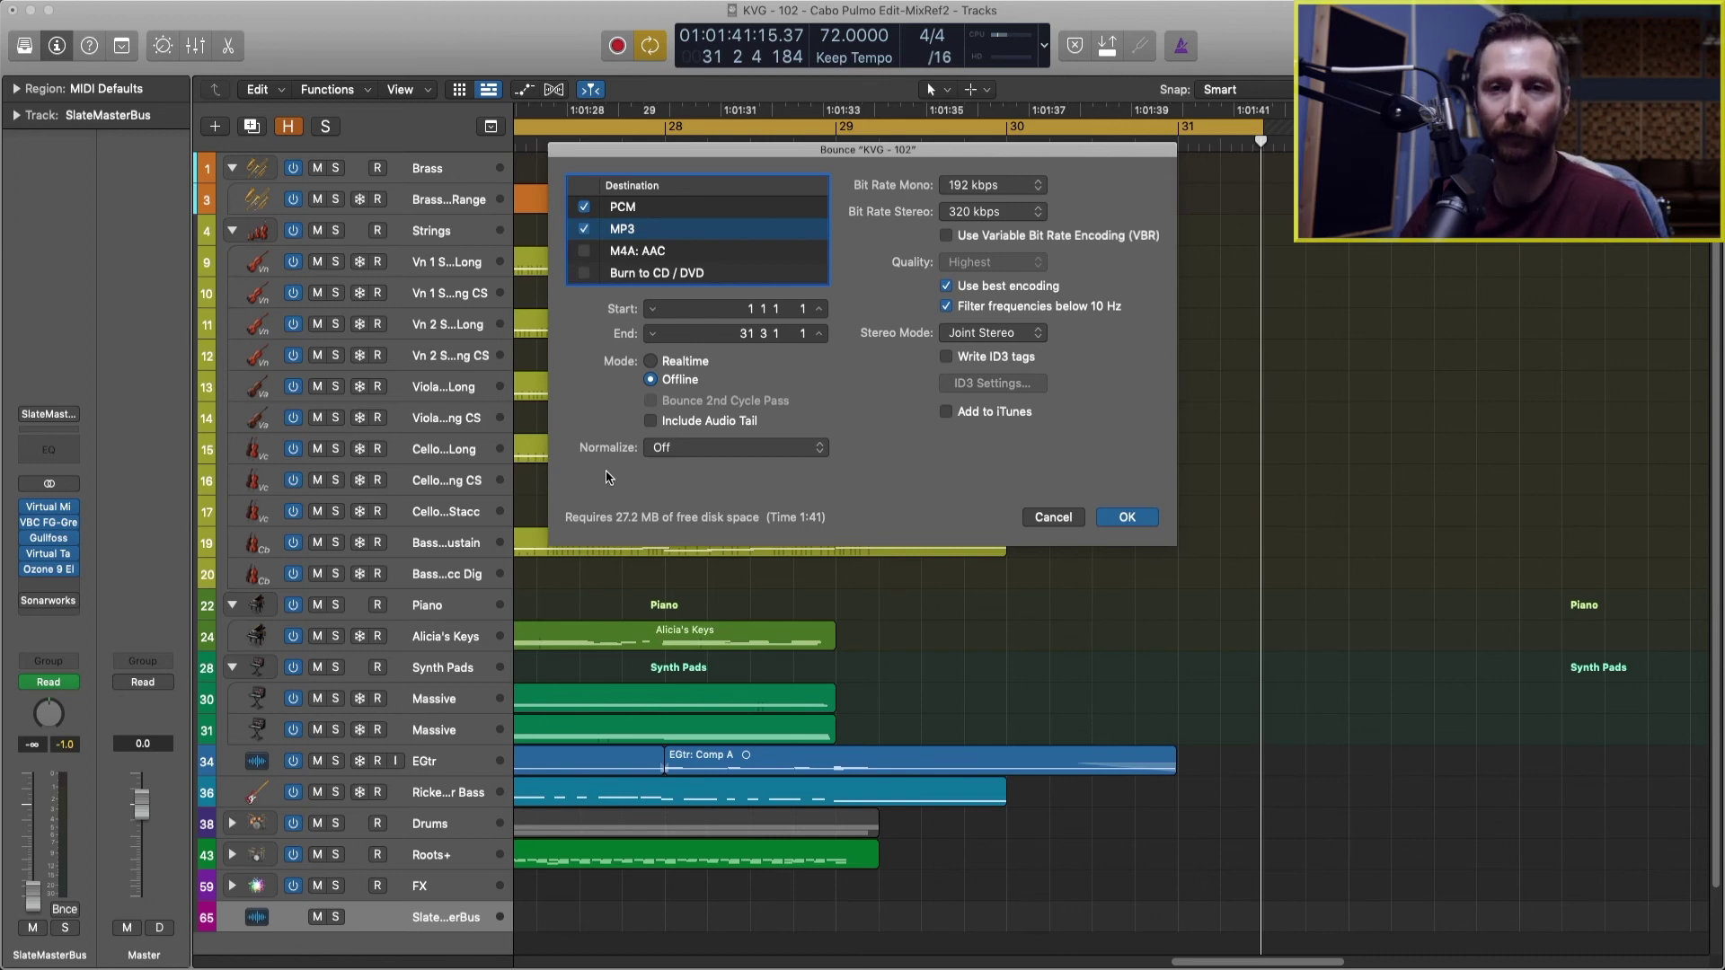
{"action": "left_click", "coordinate": [676, 254]}
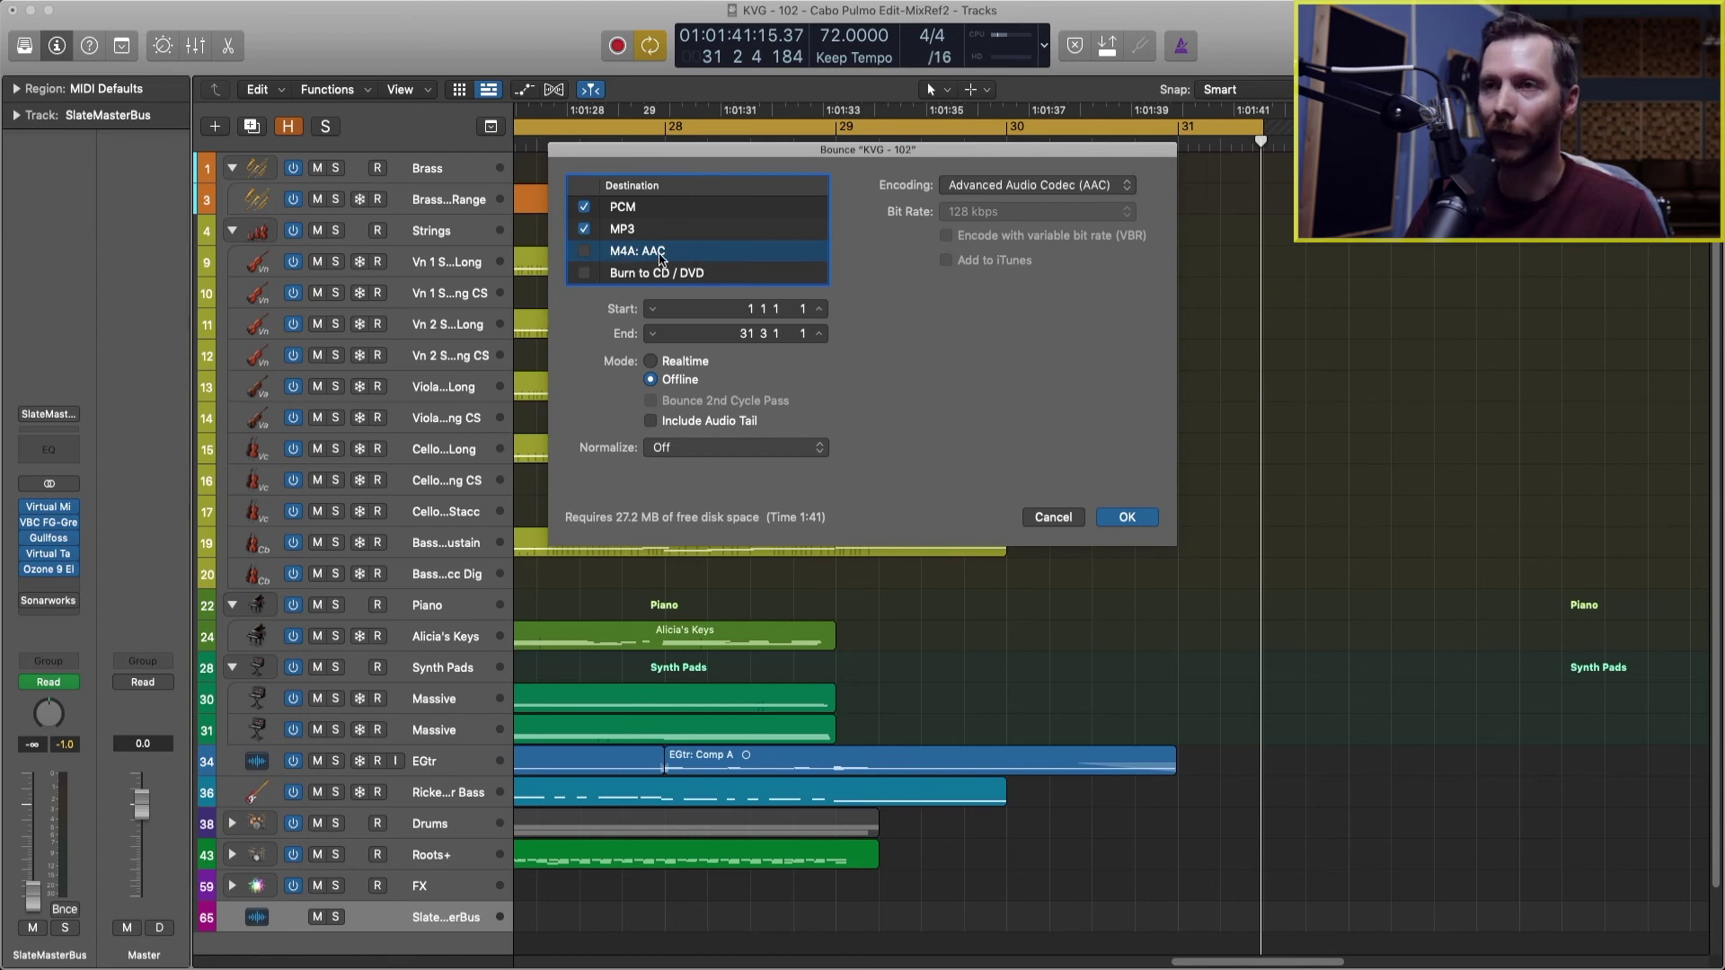
{"action": "left_click", "coordinate": [655, 275]}
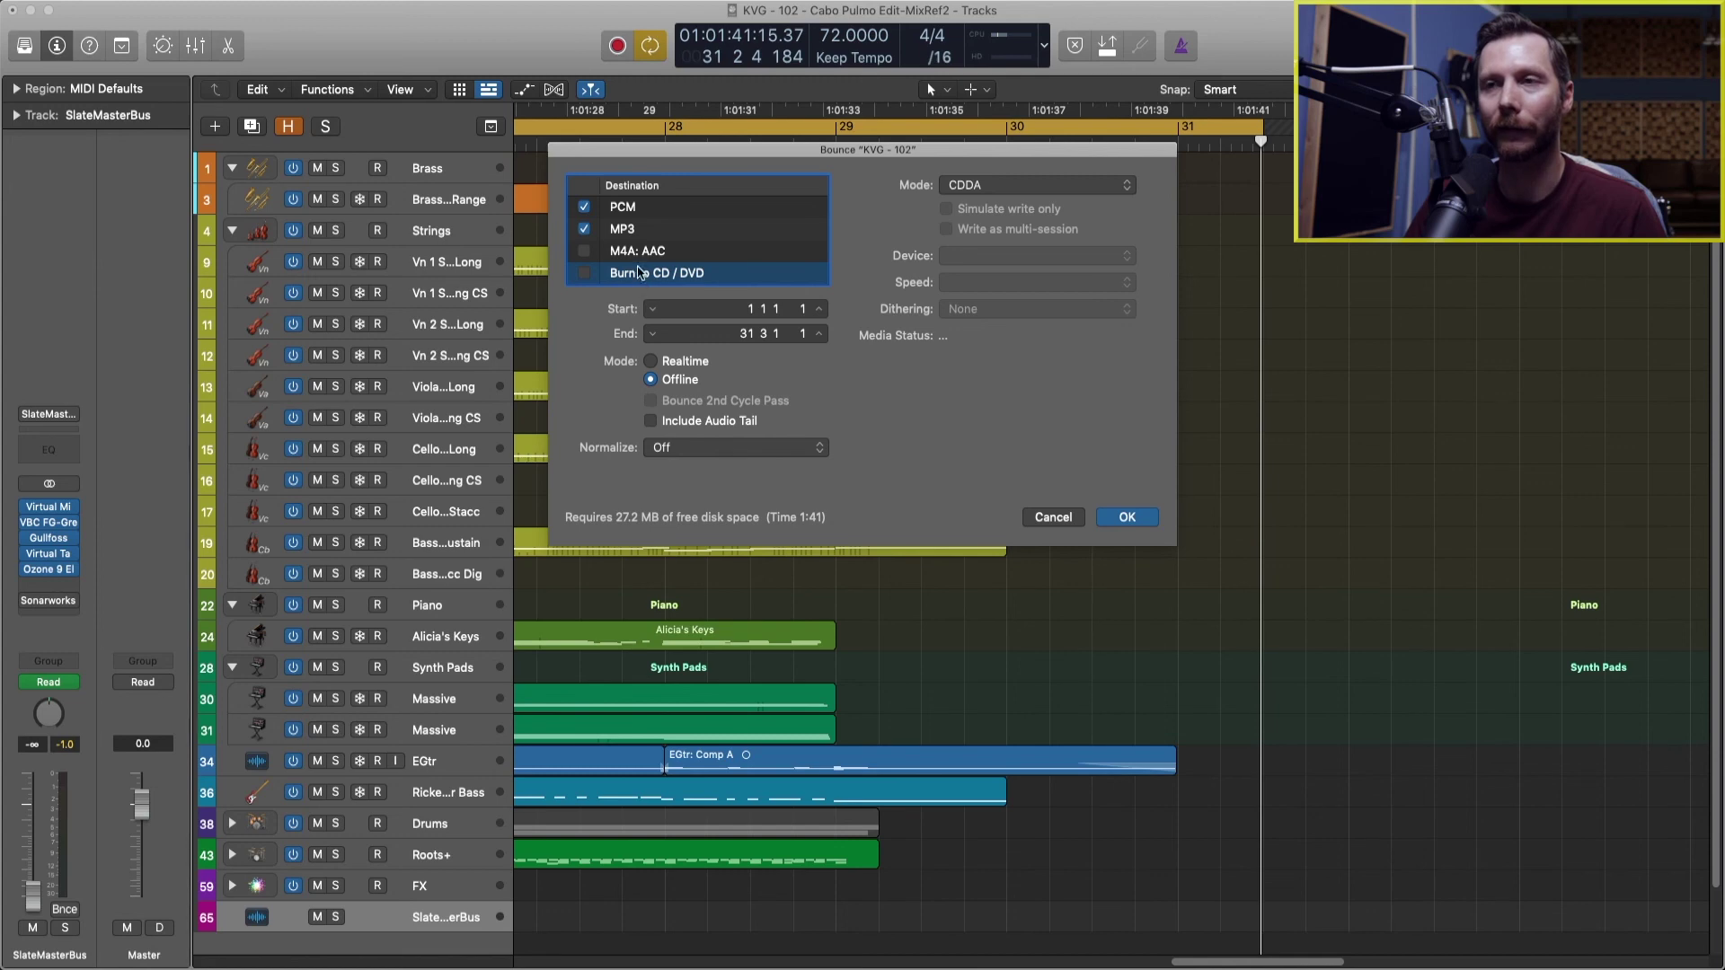
{"action": "left_click", "coordinate": [649, 253]}
{"action": "left_click", "coordinate": [656, 232]}
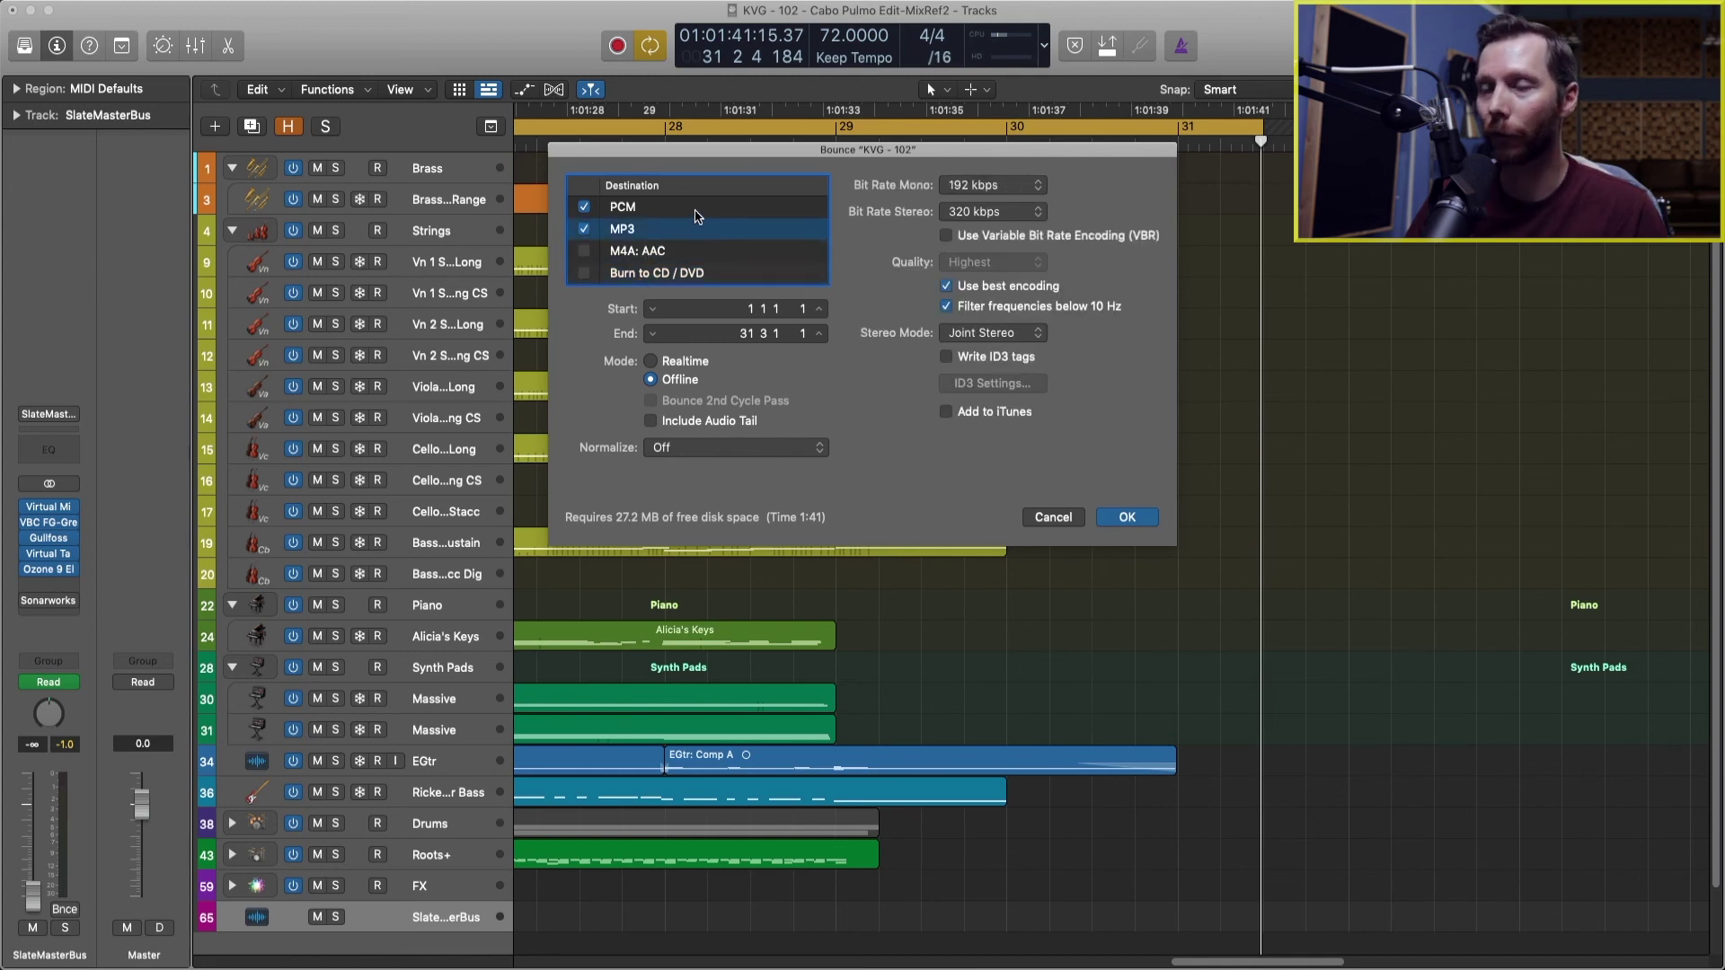
Name the bounce 'Bounce Test' and start the offline bounce into the Bounces folder.
{"action": "left_click", "coordinate": [1127, 519]}
{"action": "type", "text": "Bounce Test"}
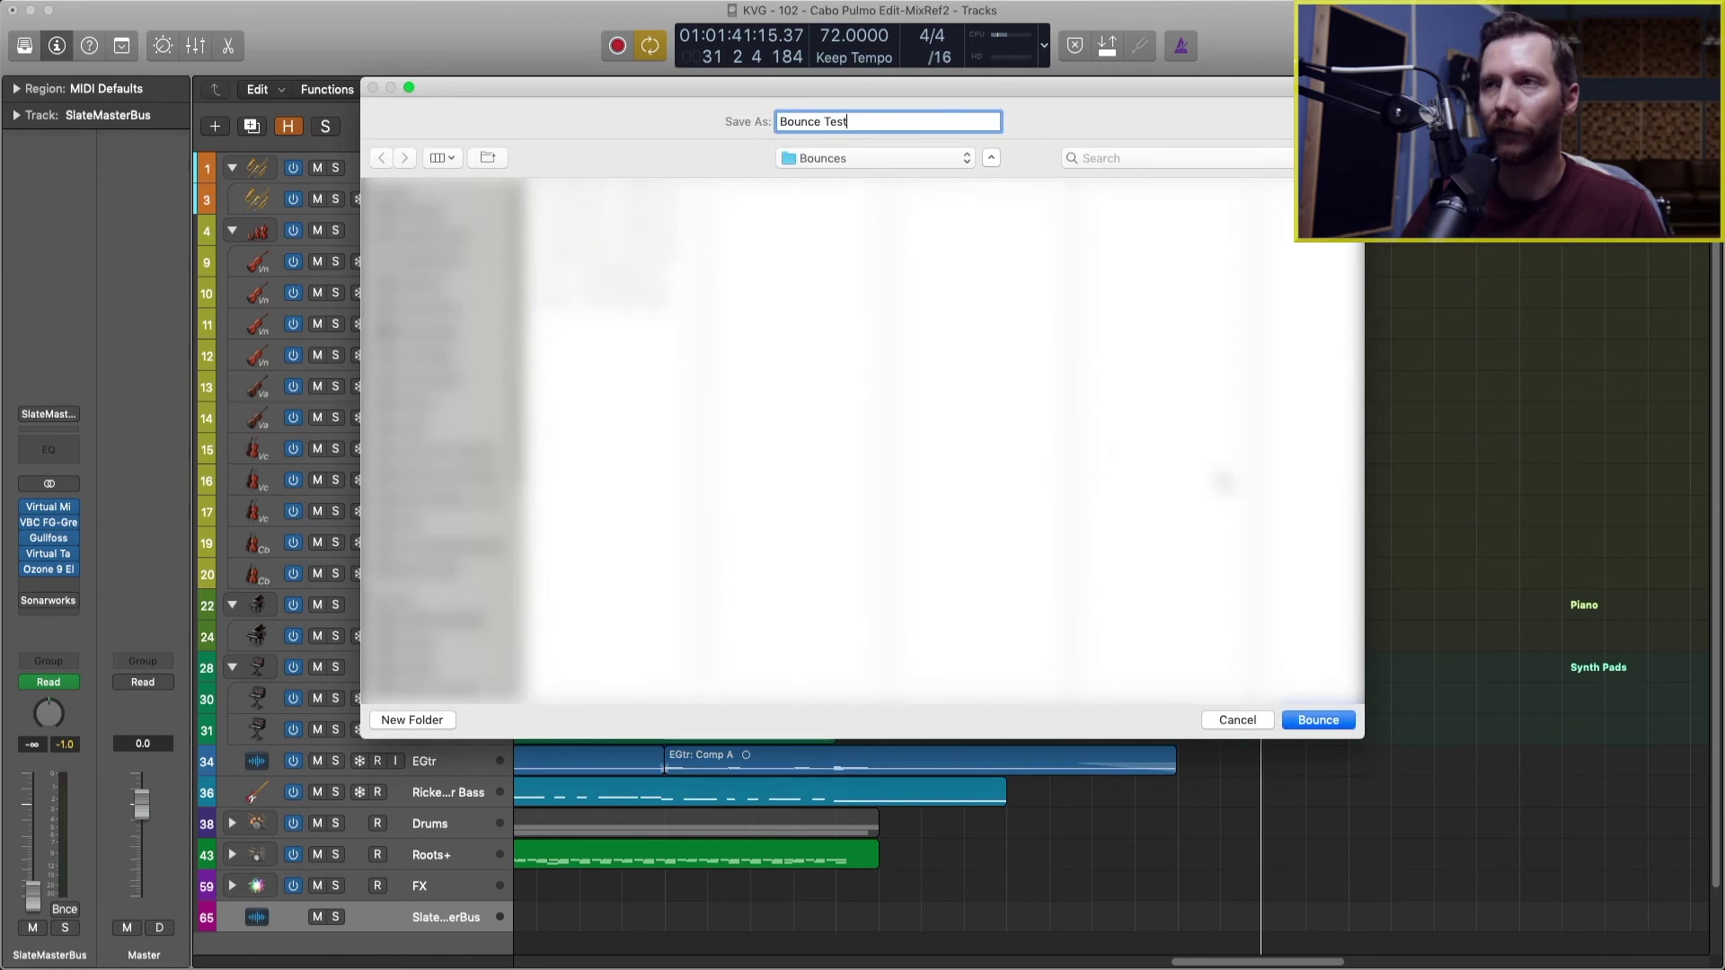
{"action": "left_click", "coordinate": [1320, 719]}
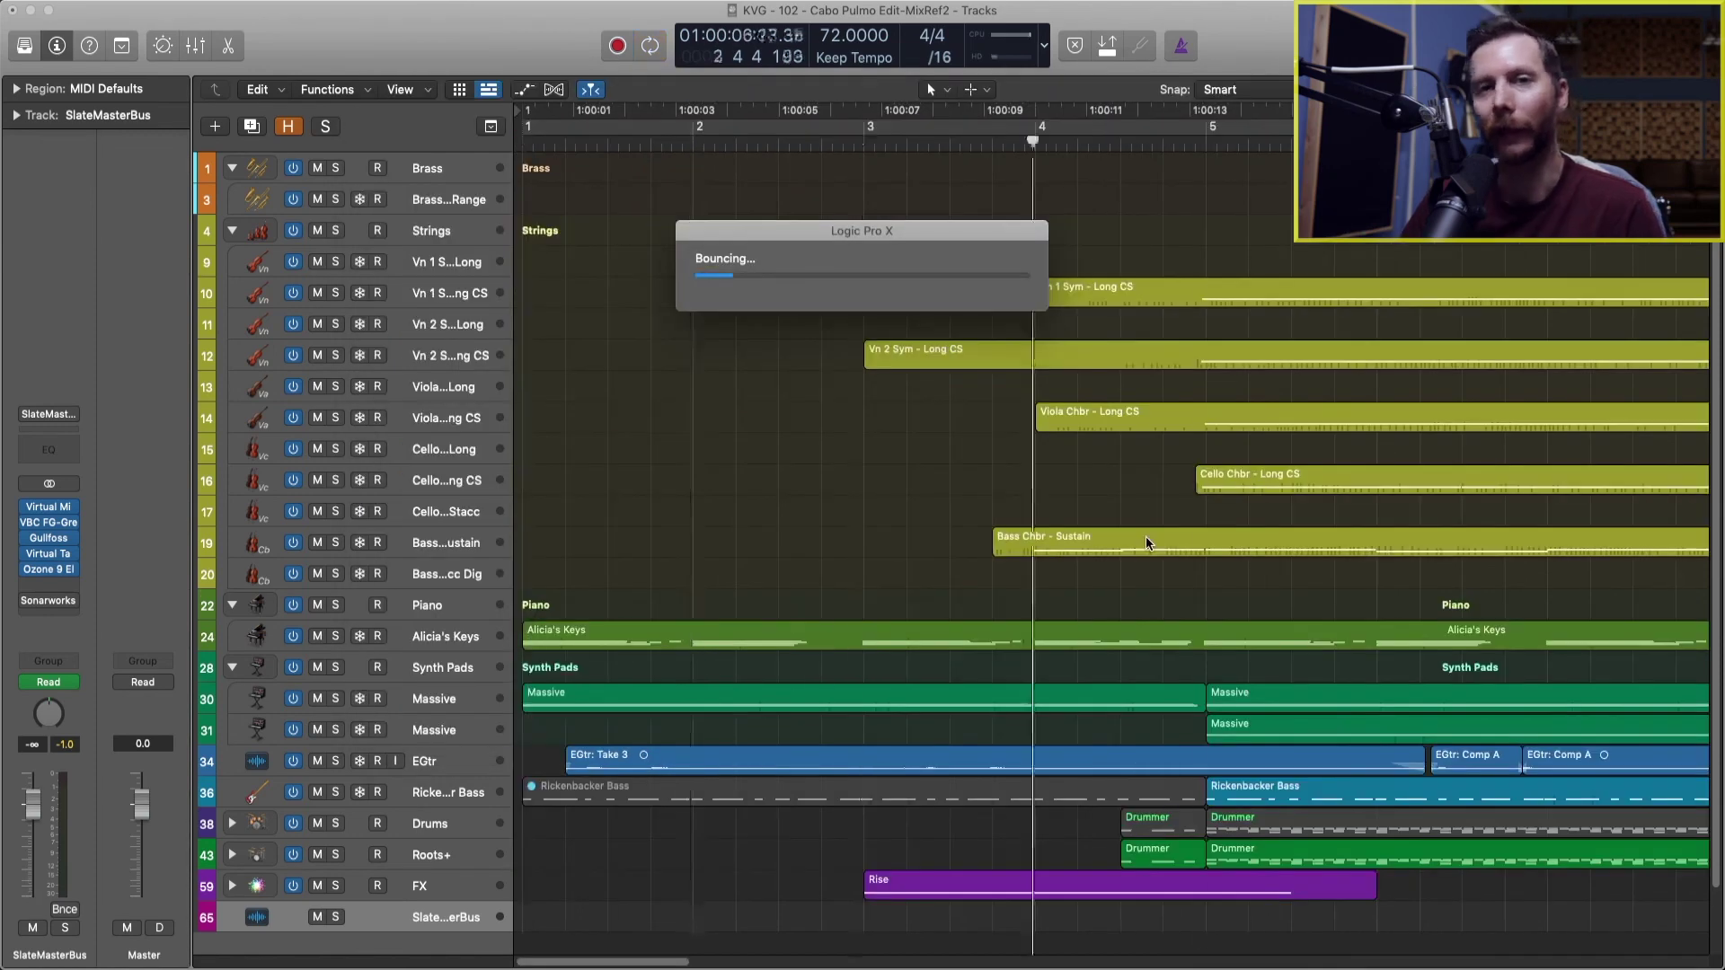